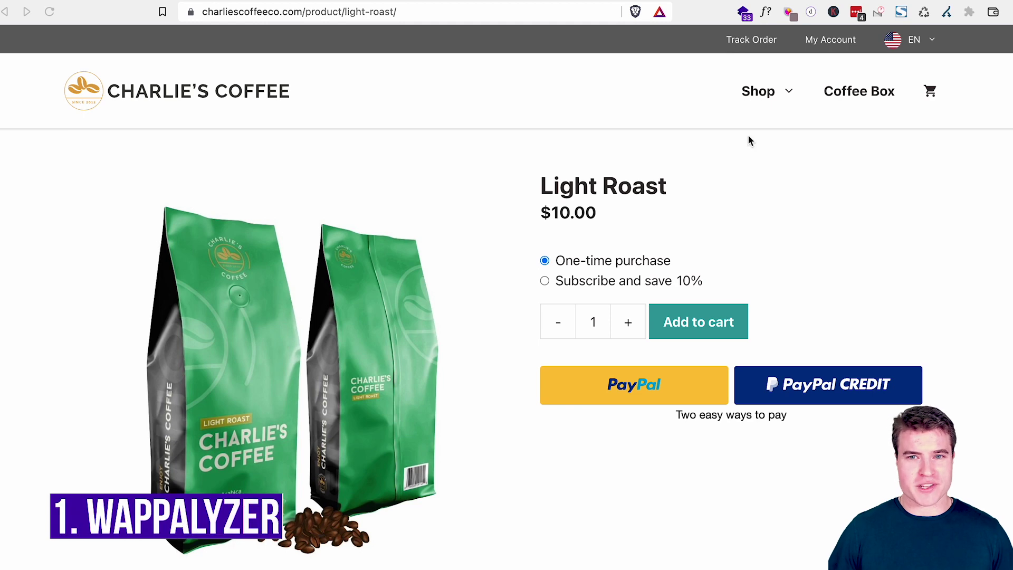
# Step: List the technologies behind the coffee shop and Southern Tide sites with Wappalyzer
pyautogui.click(744, 12)
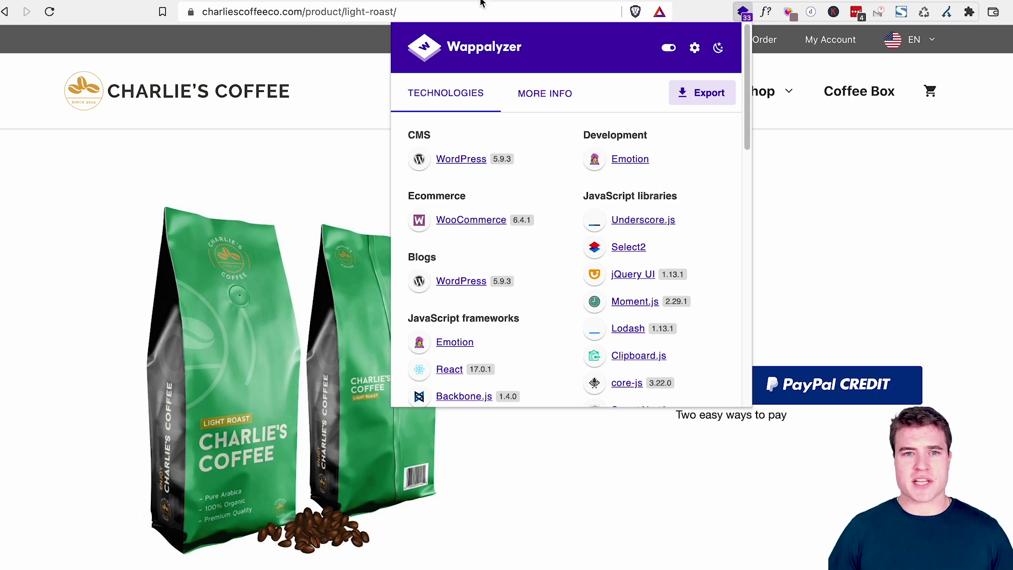
pyautogui.click(453, 2)
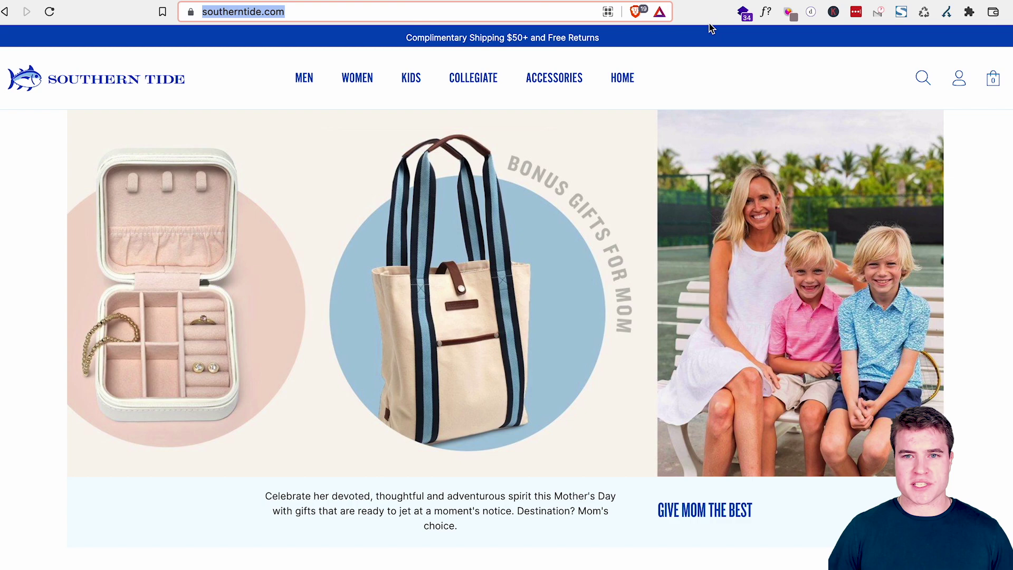
pyautogui.click(744, 12)
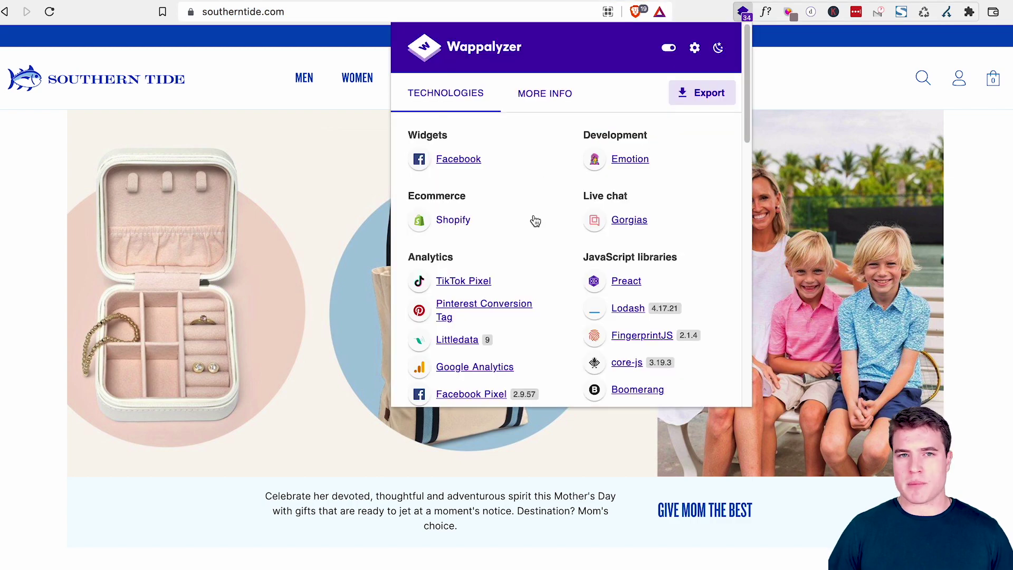
# Step: Review the full Wappalyzer technology list for Universal Yums, then close it
pyautogui.click(318, 1)
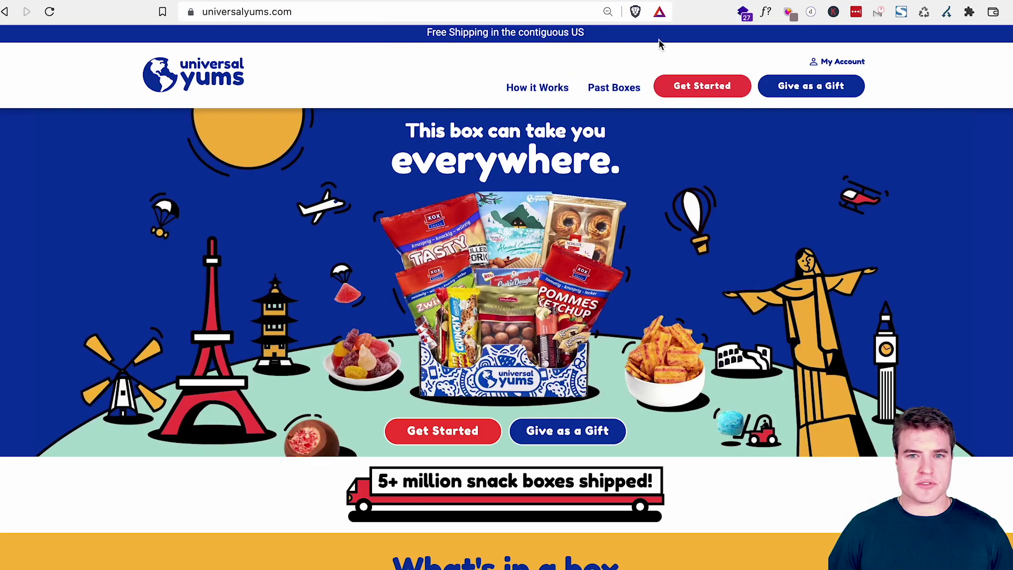
pyautogui.click(745, 13)
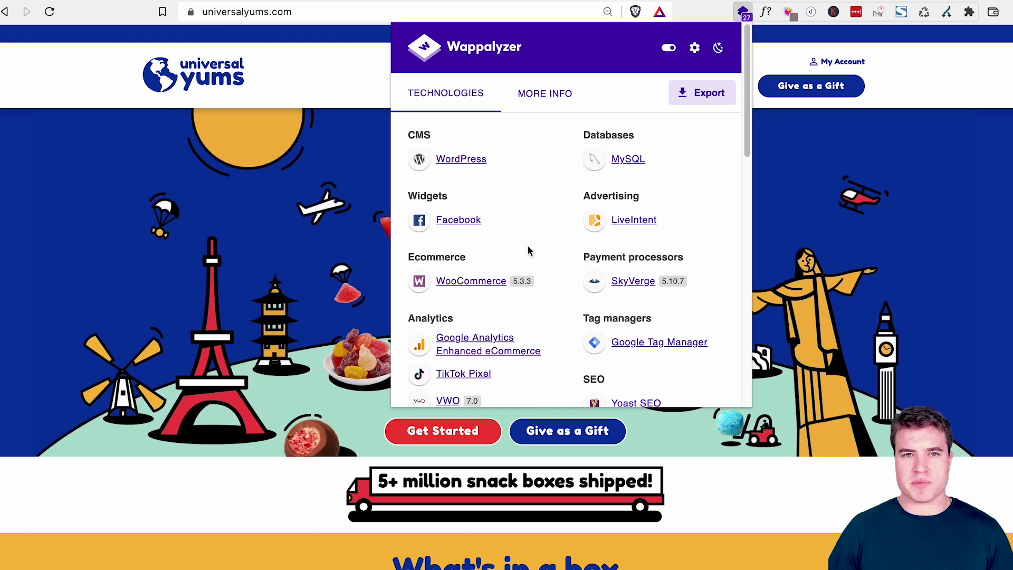
pyautogui.scroll(-3, 590, 296)
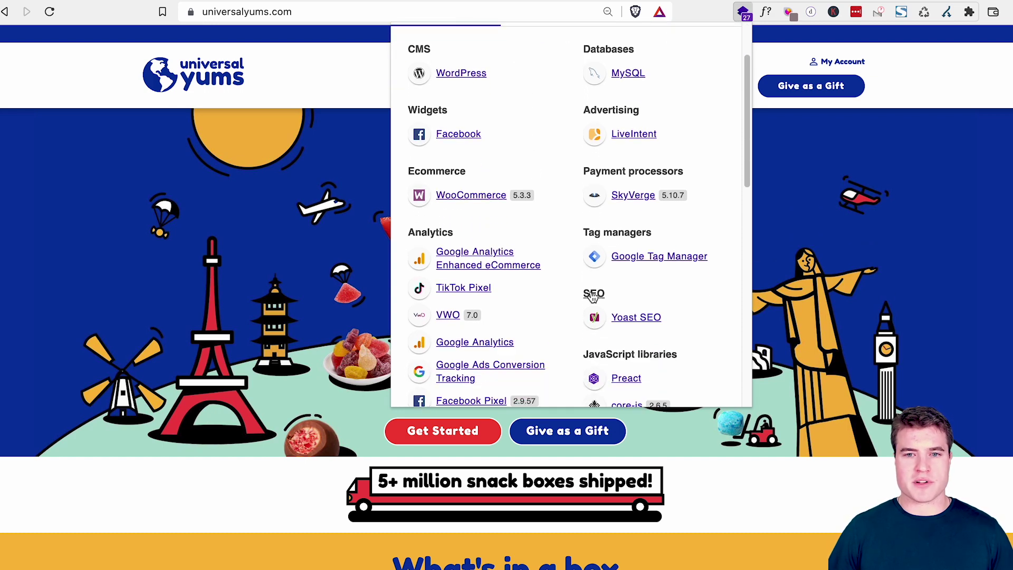
pyautogui.scroll(-3, 592, 297)
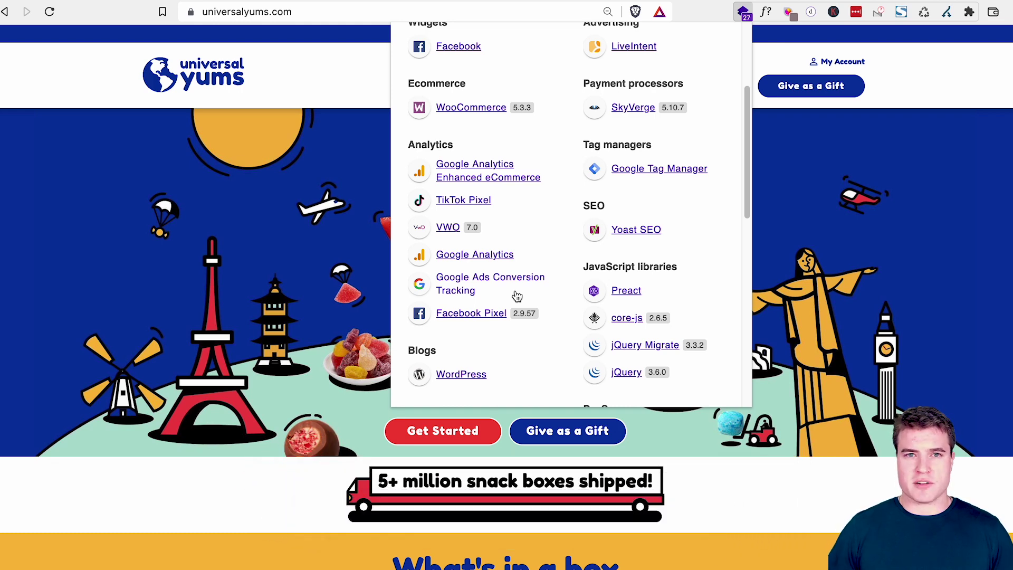
pyautogui.scroll(-5, 517, 297)
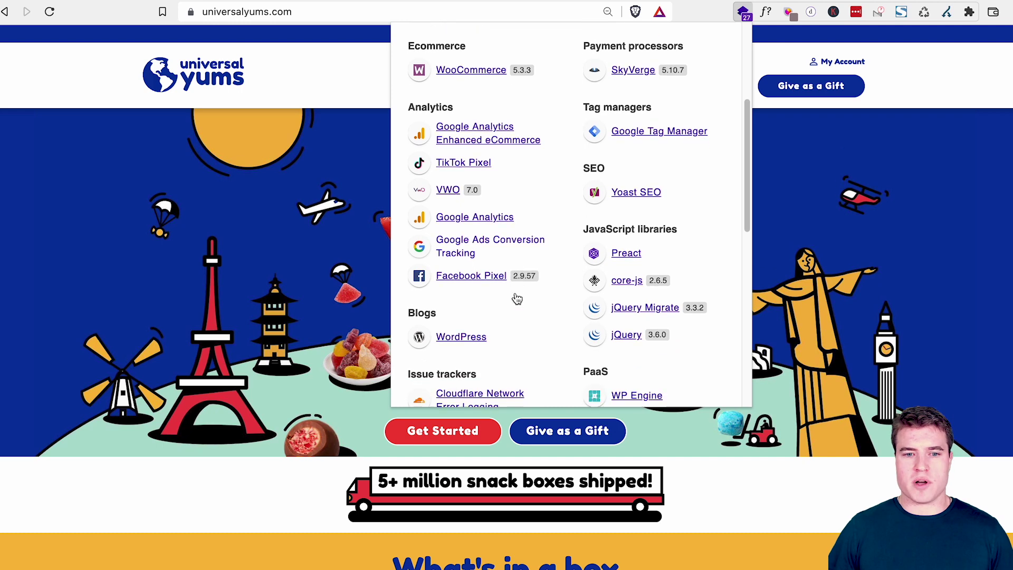
pyautogui.scroll(-4, 517, 299)
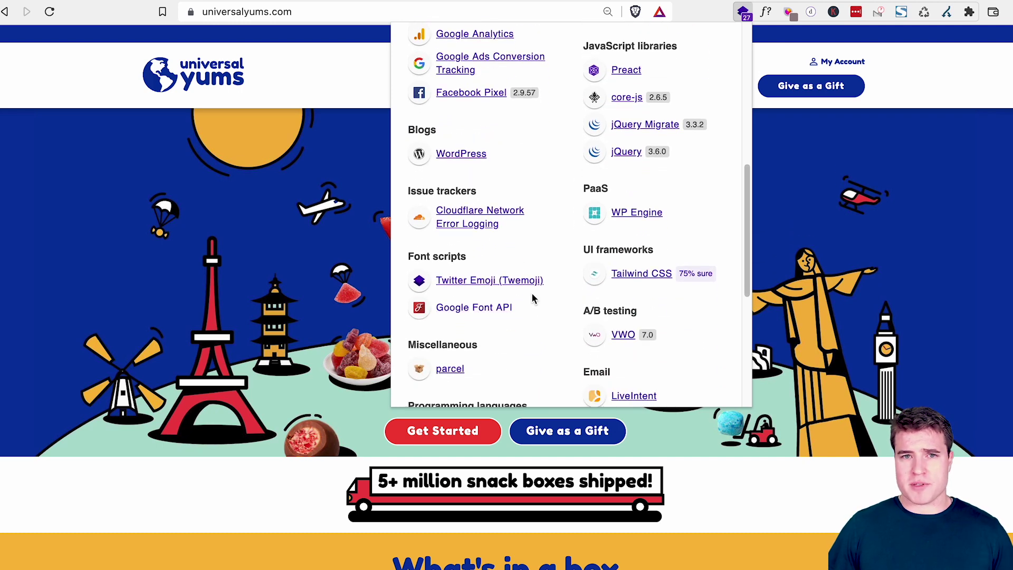
pyautogui.scroll(10, 544, 299)
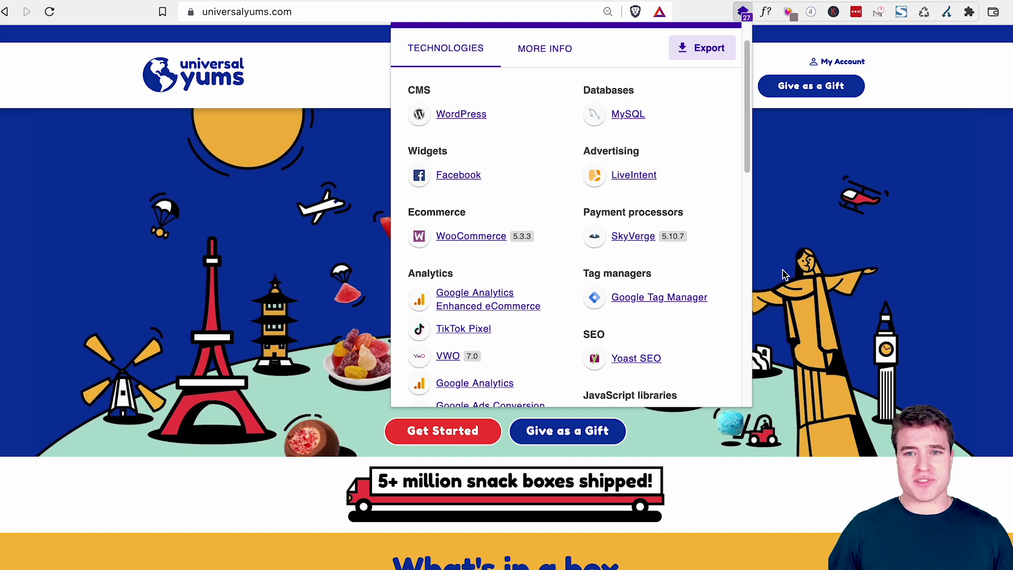
pyautogui.click(801, 265)
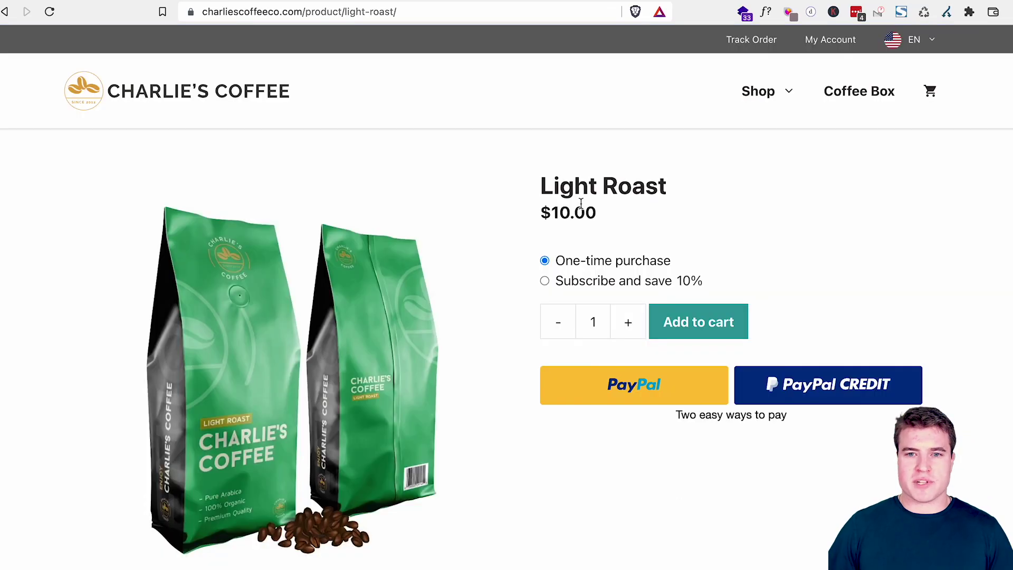
# Step: Add the Light Roast to the cart, then clear the site's cached data with Clear Cache
pyautogui.click(714, 316)
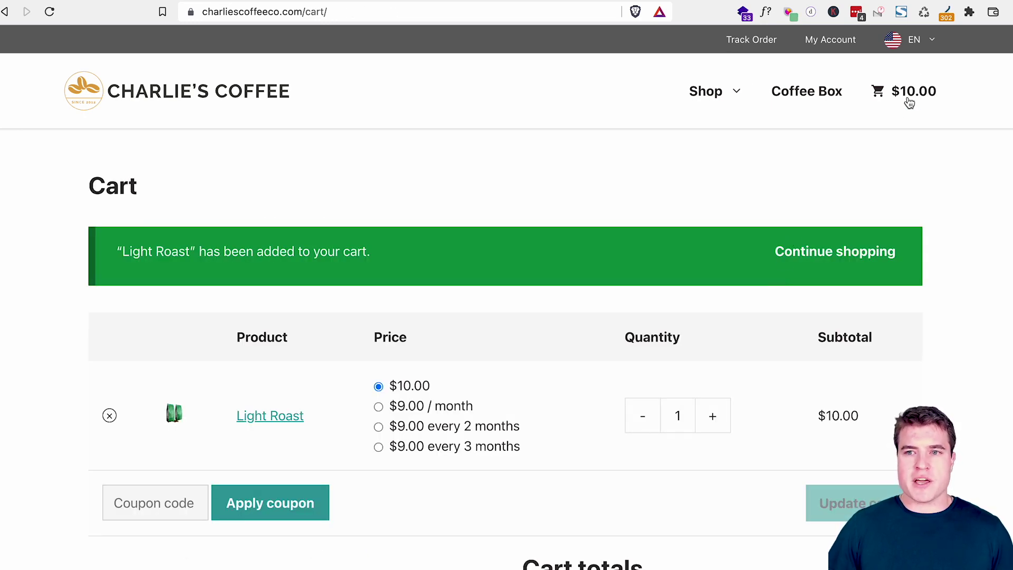
pyautogui.click(925, 14)
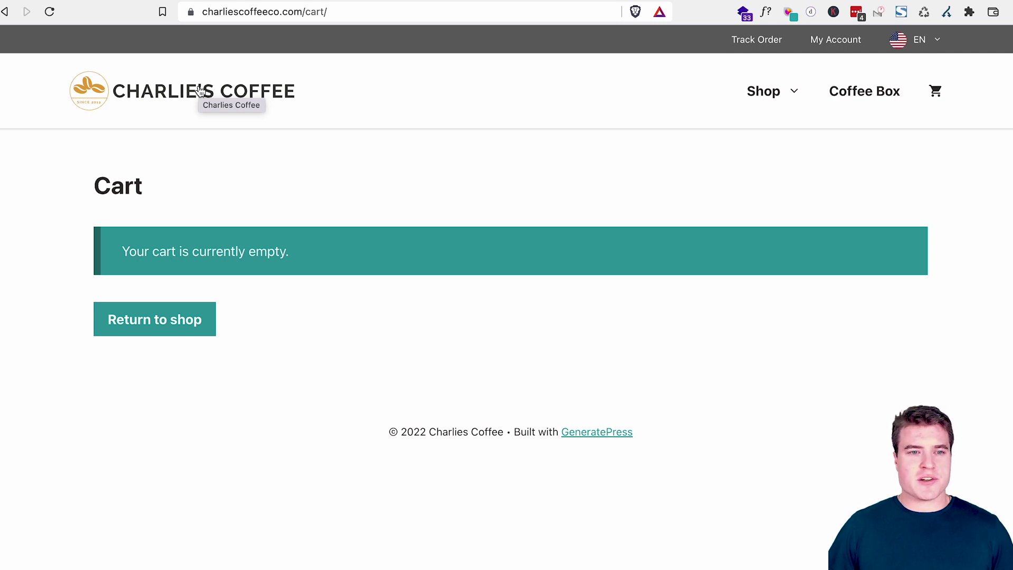
pyautogui.rightClick(925, 14)
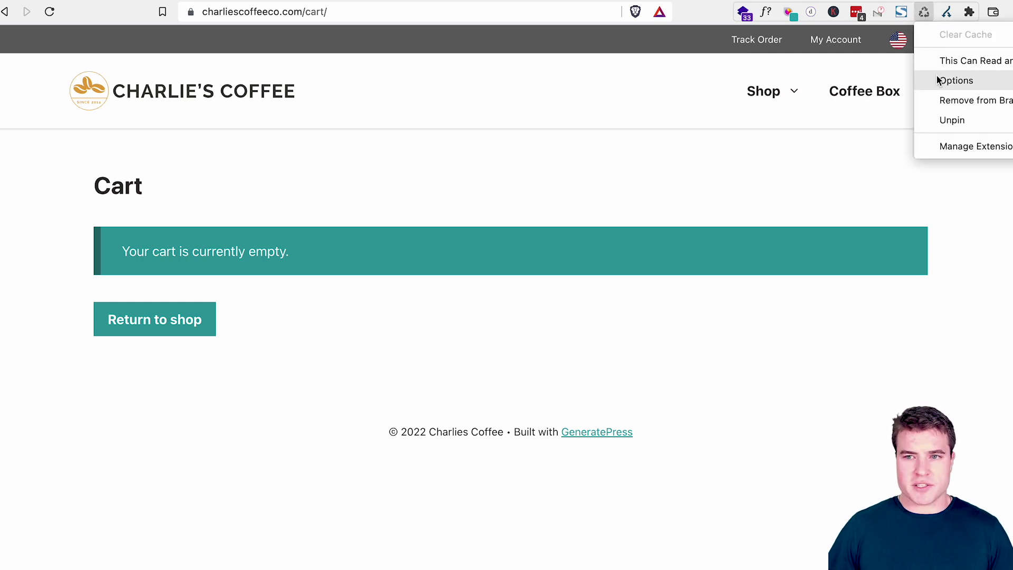
pyautogui.click(937, 78)
pyautogui.scroll(-2, 429, 311)
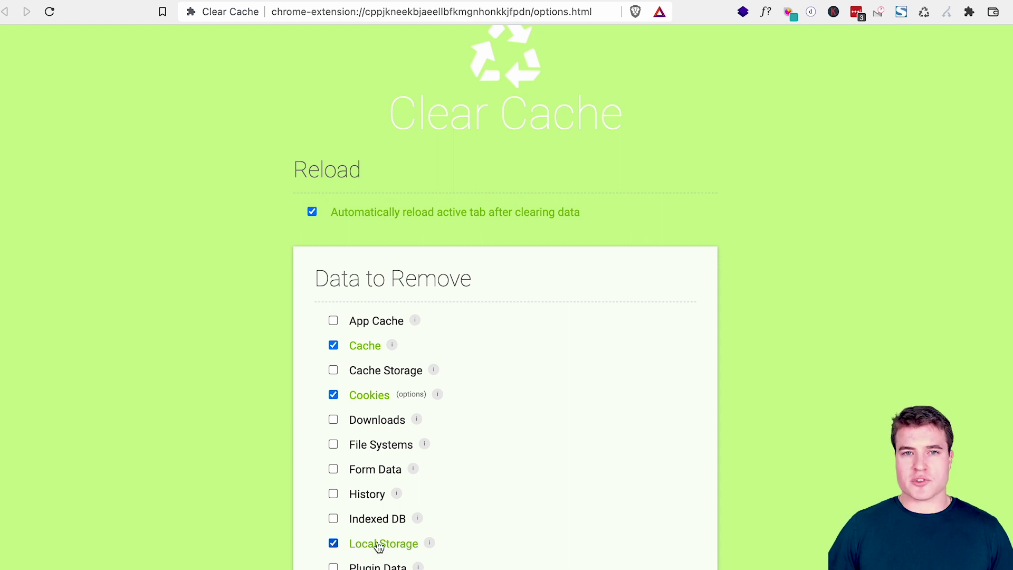
pyautogui.scroll(-5, 376, 546)
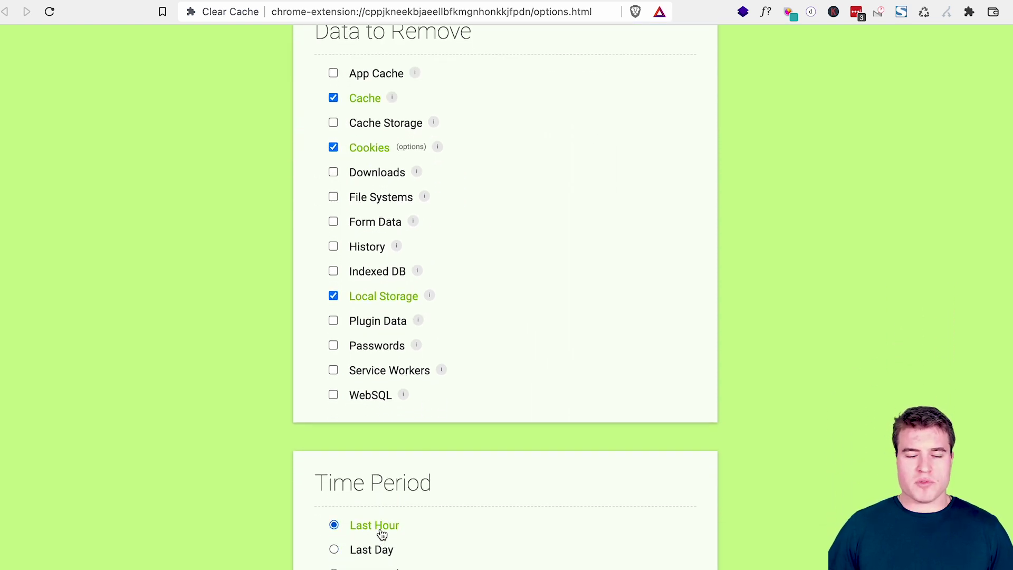
pyautogui.scroll(1, 382, 535)
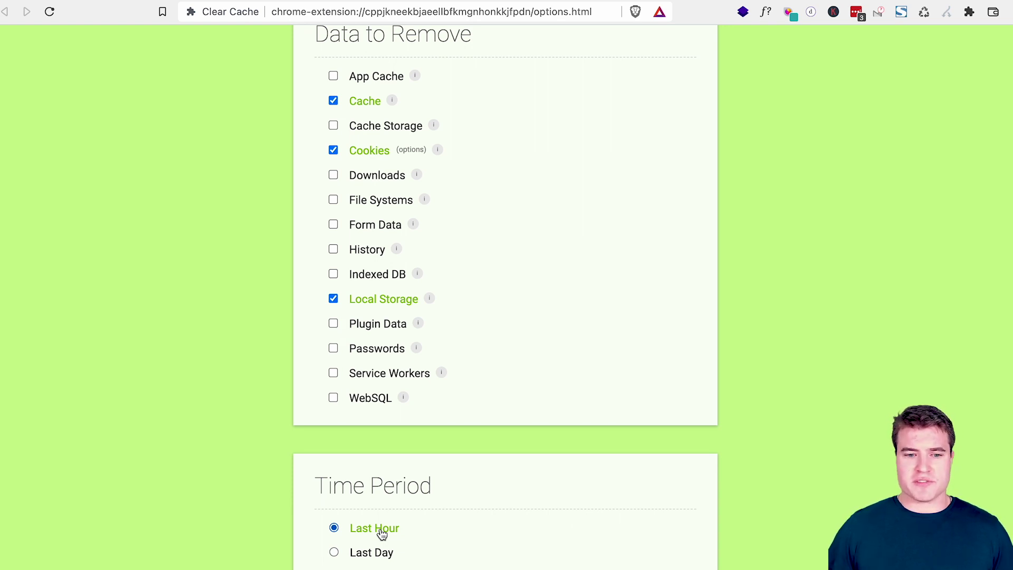
pyautogui.scroll(1, 382, 534)
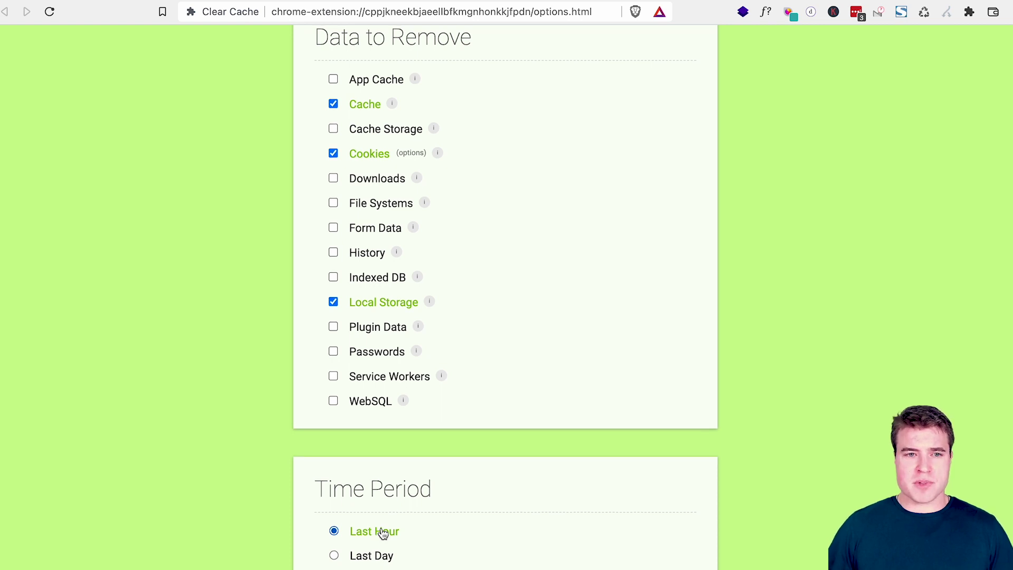
pyautogui.scroll(3, 382, 534)
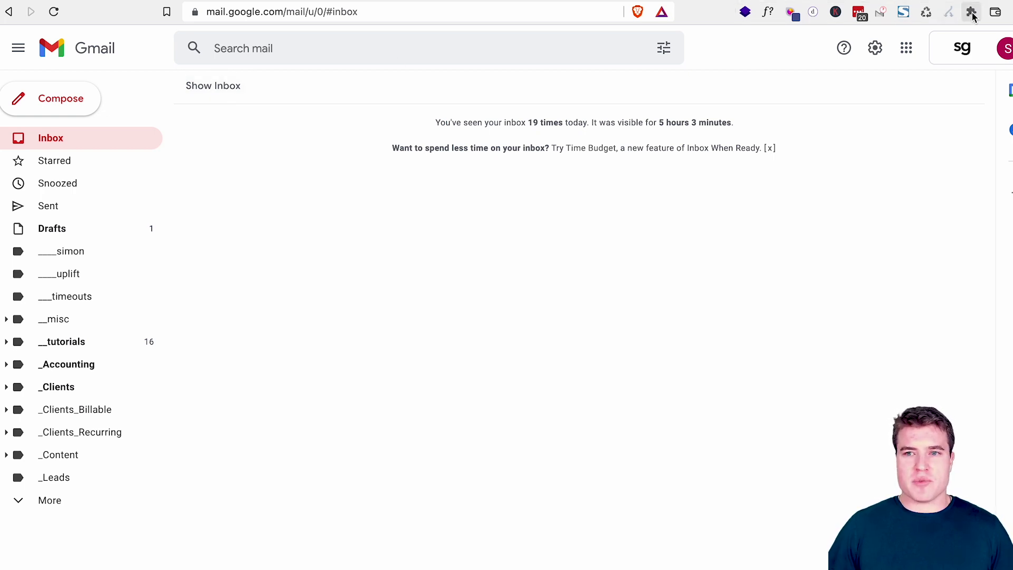
# Step: Browse Inbox When Ready's Frequency, Schedule and Time budget settings, then switch to WhatFont's store page
pyautogui.click(881, 14)
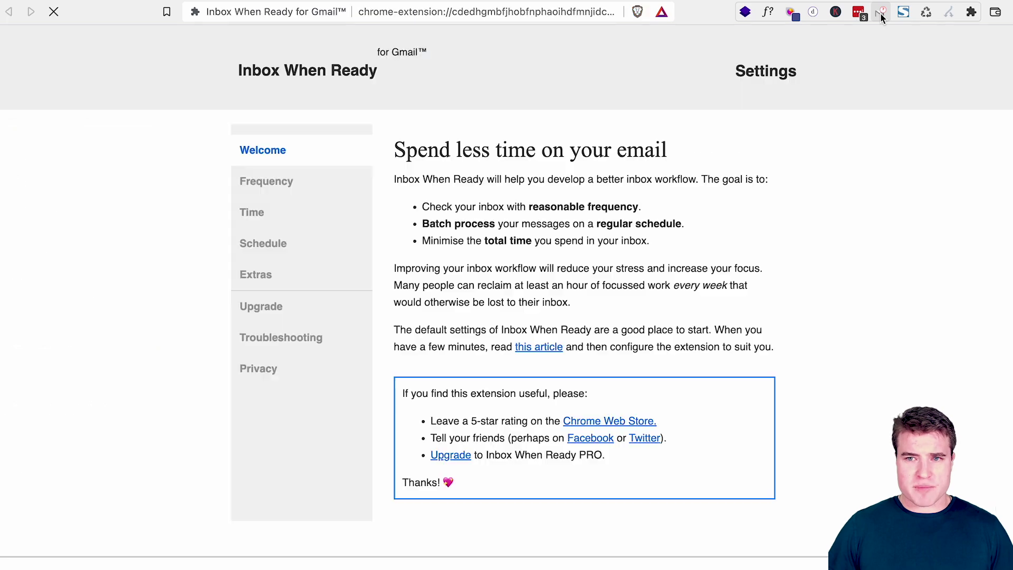
pyautogui.click(264, 197)
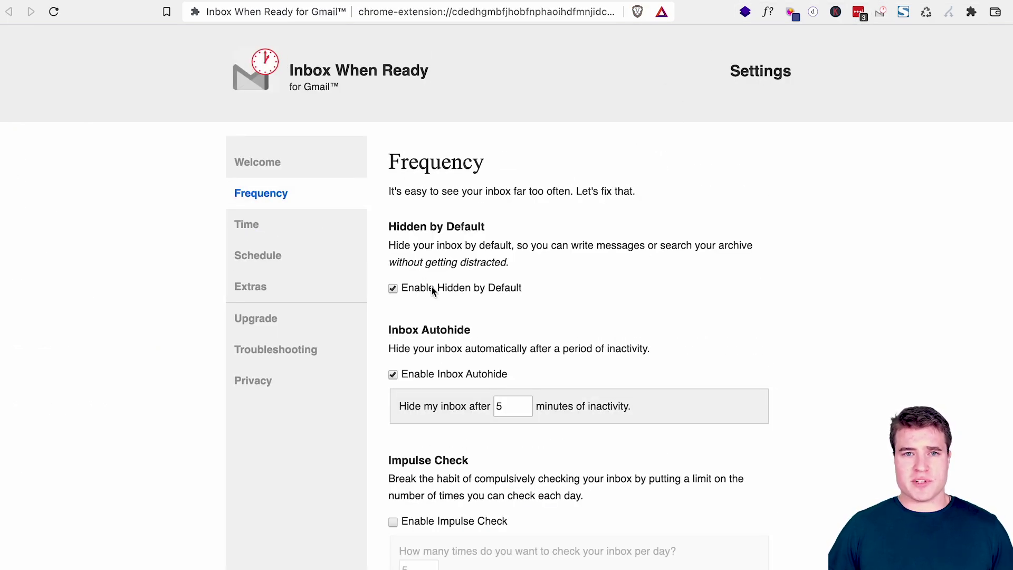
pyautogui.scroll(-1, 373, 285)
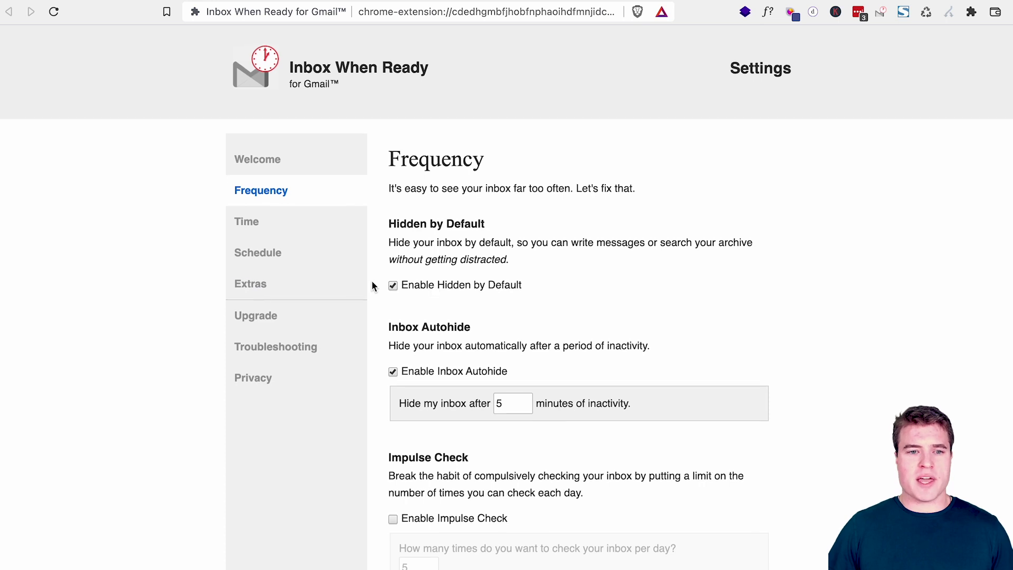
pyautogui.click(309, 248)
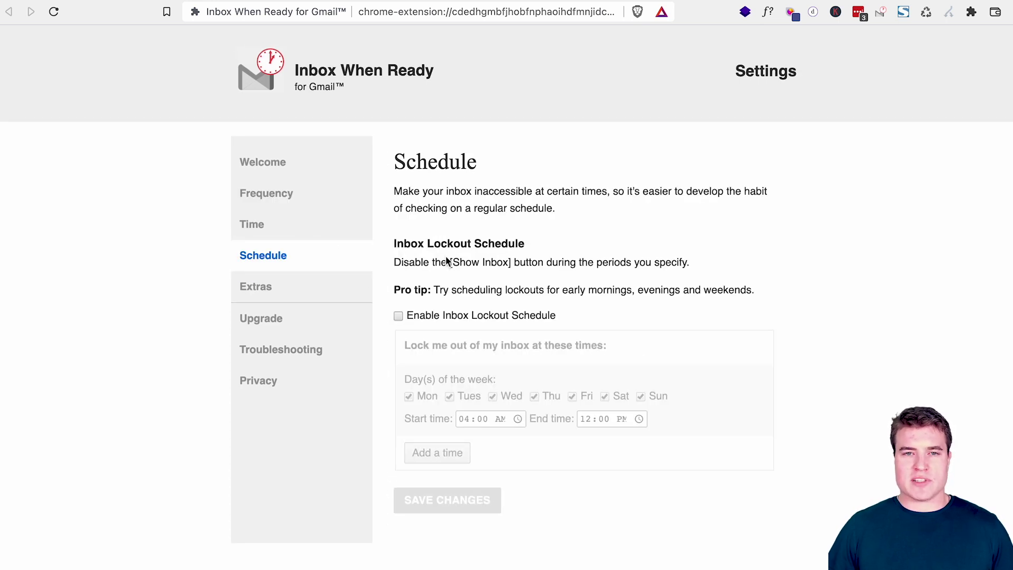
pyautogui.click(343, 234)
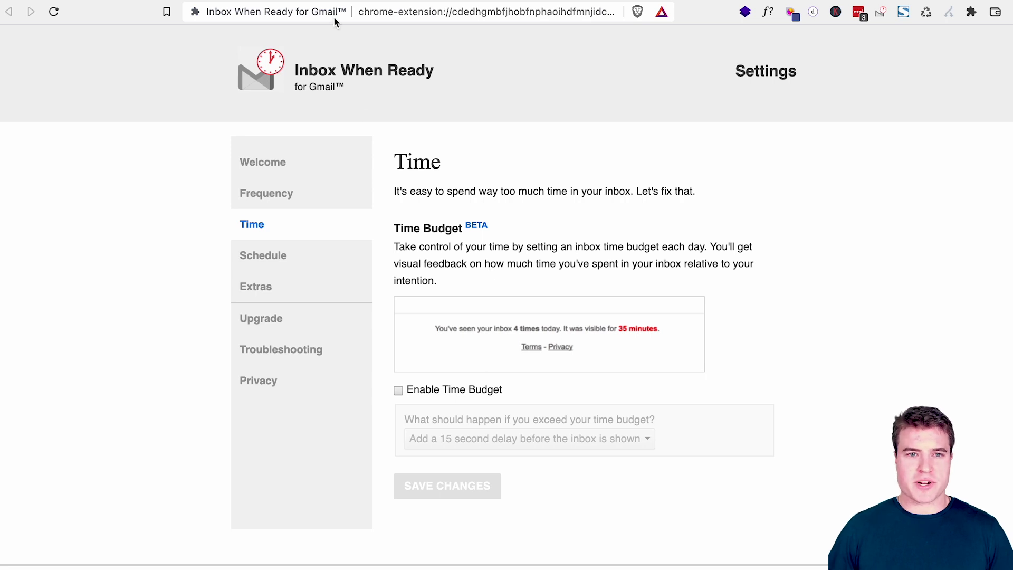
pyautogui.click(318, 1)
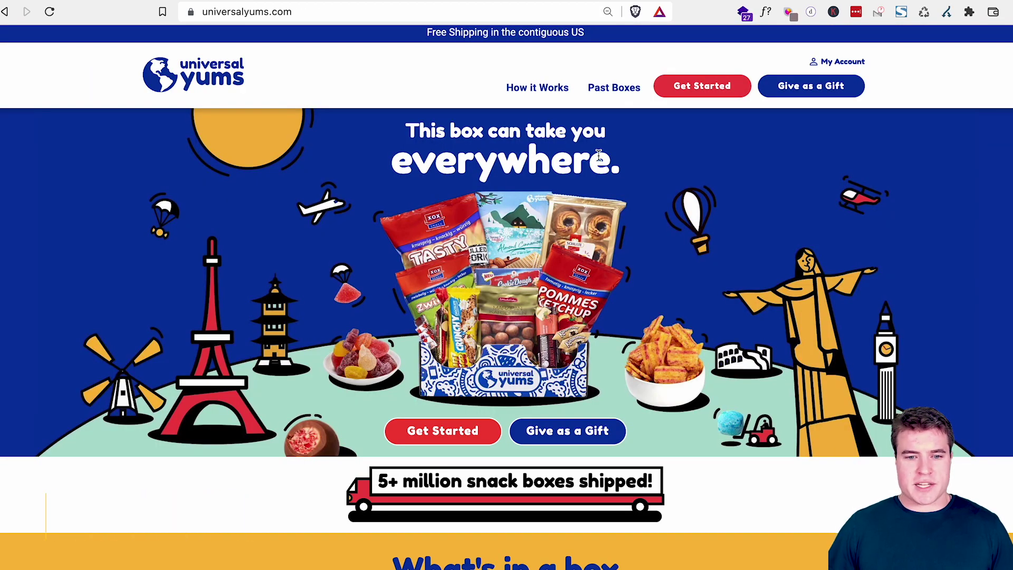
# Step: Identify the font of Universal Yums' 'What's in a box' heading with WhatFont
pyautogui.click(767, 13)
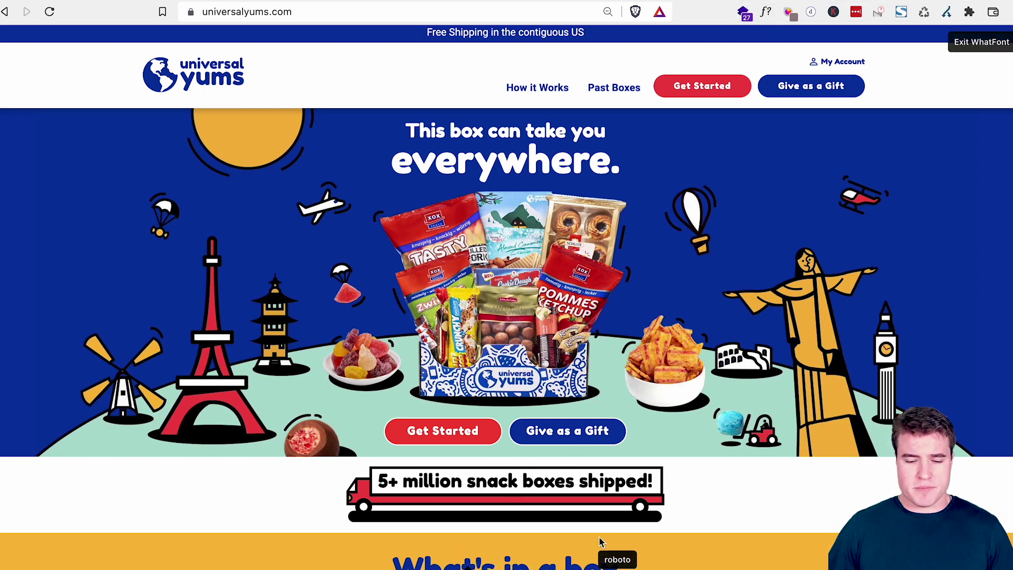
pyautogui.click(591, 563)
pyautogui.scroll(-4, 607, 528)
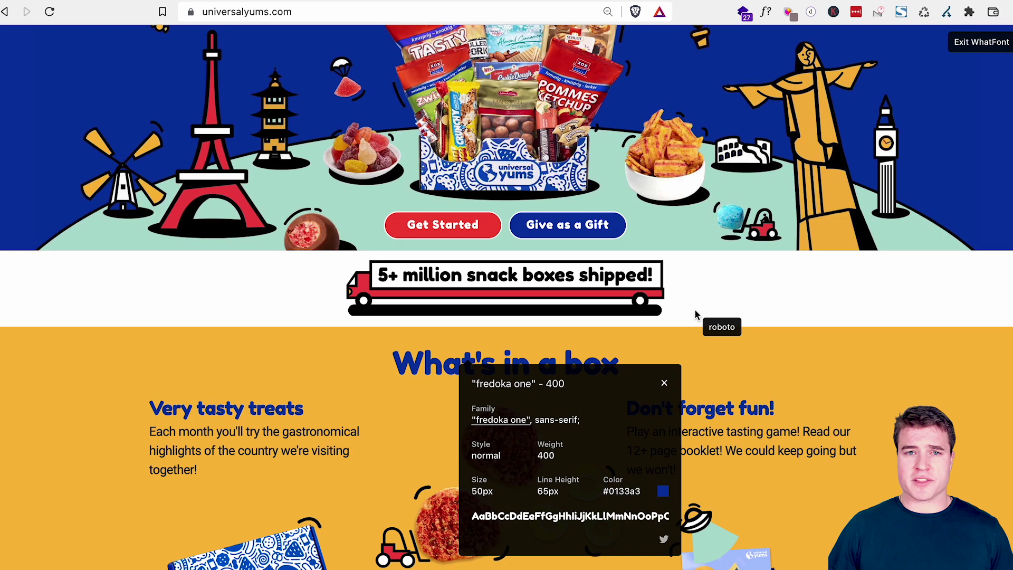
pyautogui.click(665, 384)
pyautogui.scroll(4, 630, 393)
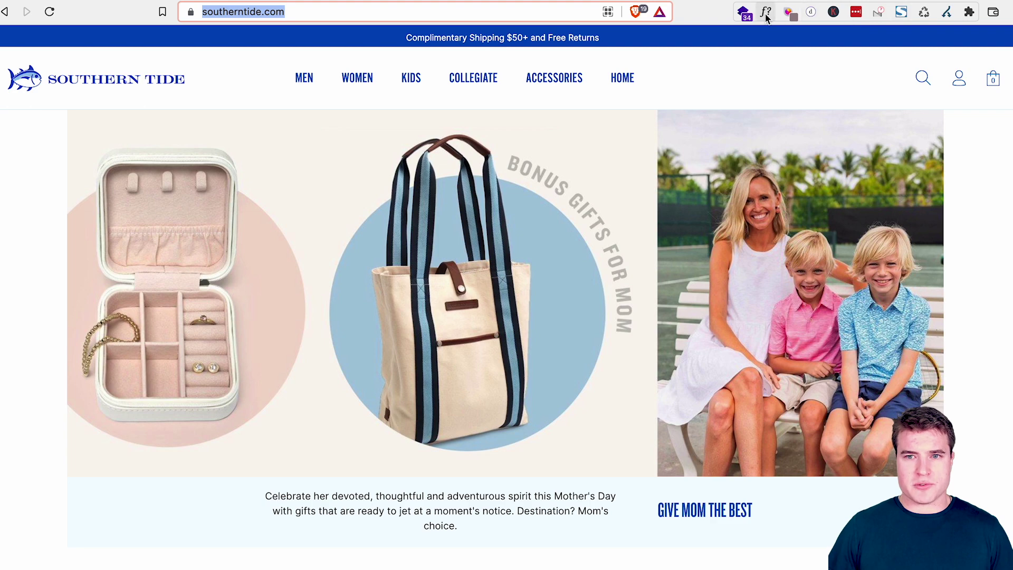
# Step: Identify Southern Tide's Alternate Gothic No2 font, then close its details
pyautogui.click(766, 16)
pyautogui.moveTo(353, 80)
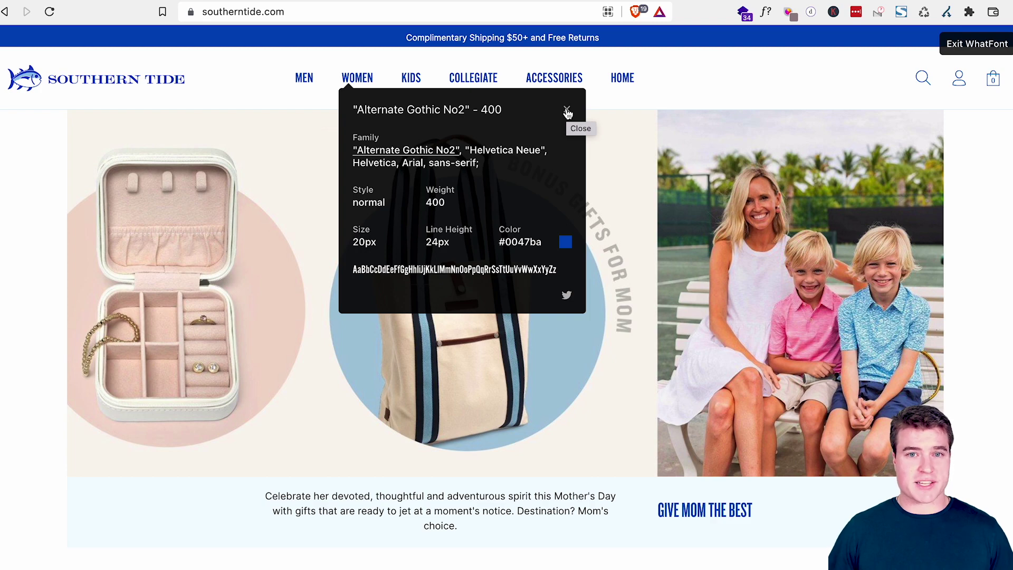
pyautogui.click(568, 111)
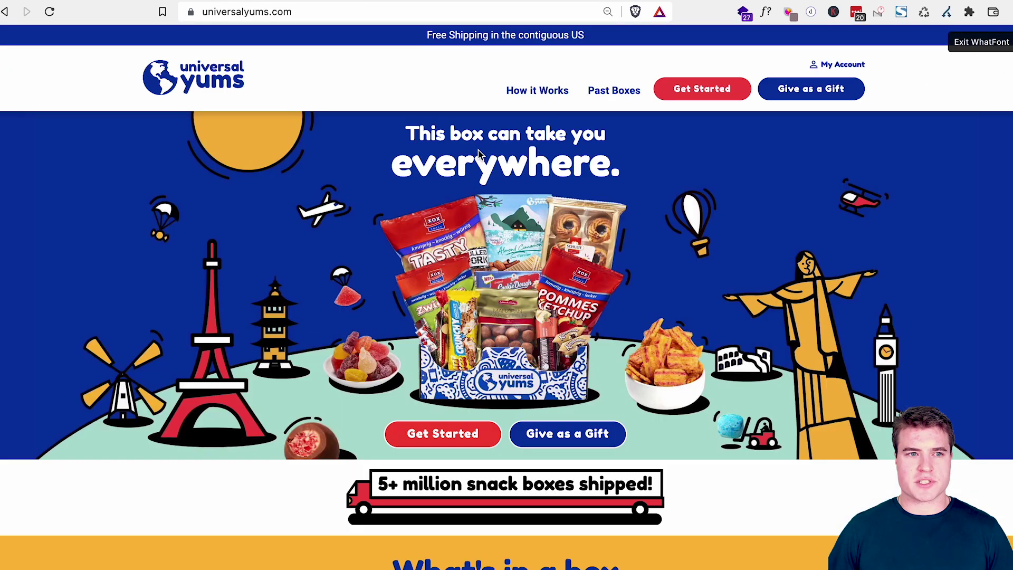
# Step: Exit WhatFont and sample the Get Started button's red (#f44236) with Slick Color Picker
pyautogui.click(961, 43)
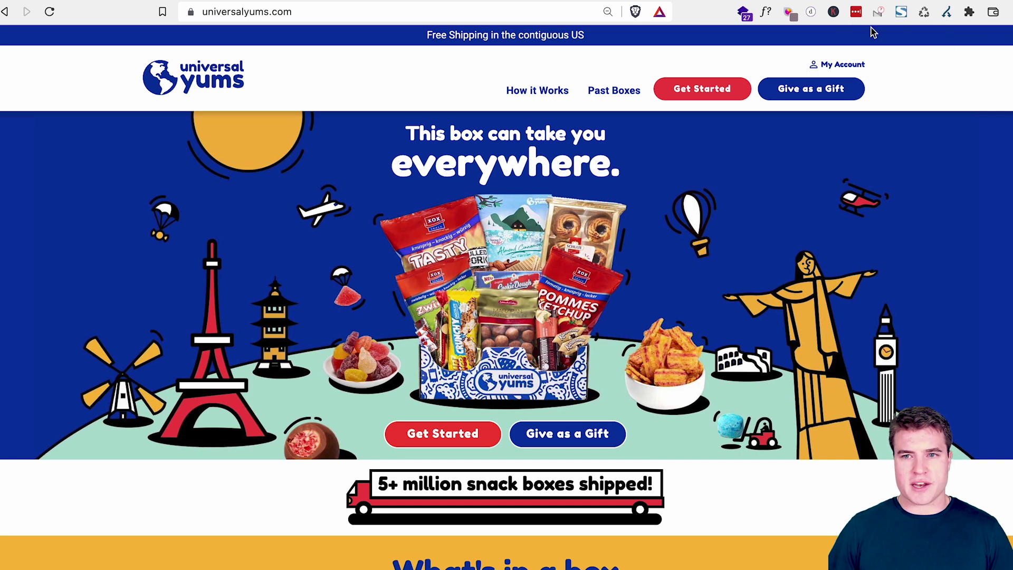
pyautogui.click(789, 12)
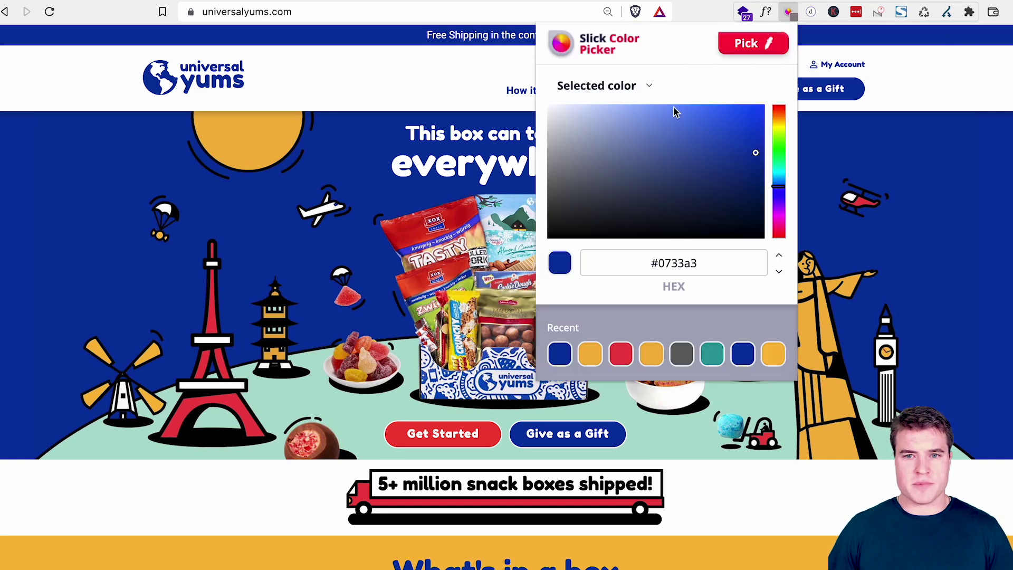
pyautogui.click(739, 46)
pyautogui.click(484, 431)
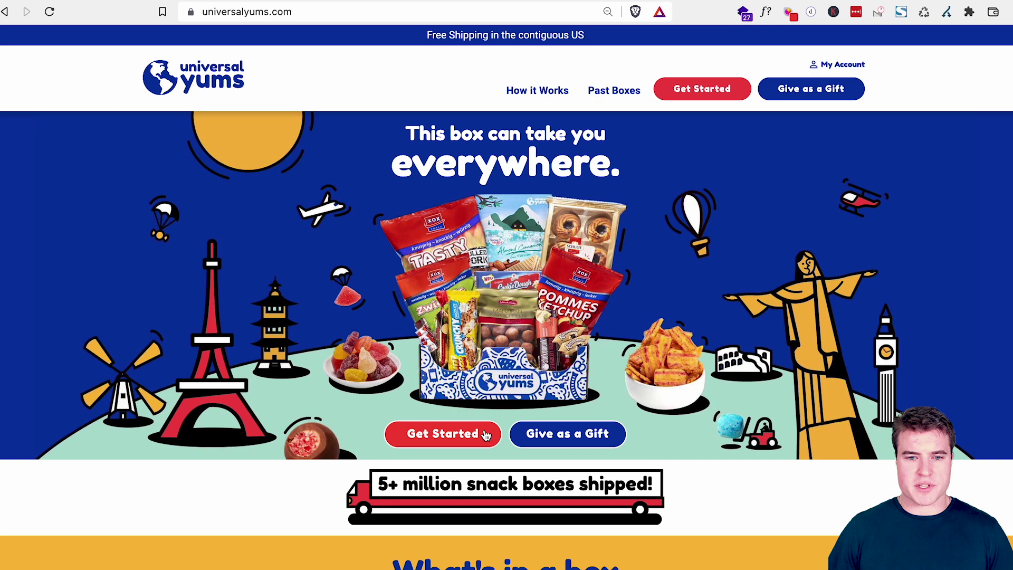
pyautogui.click(789, 12)
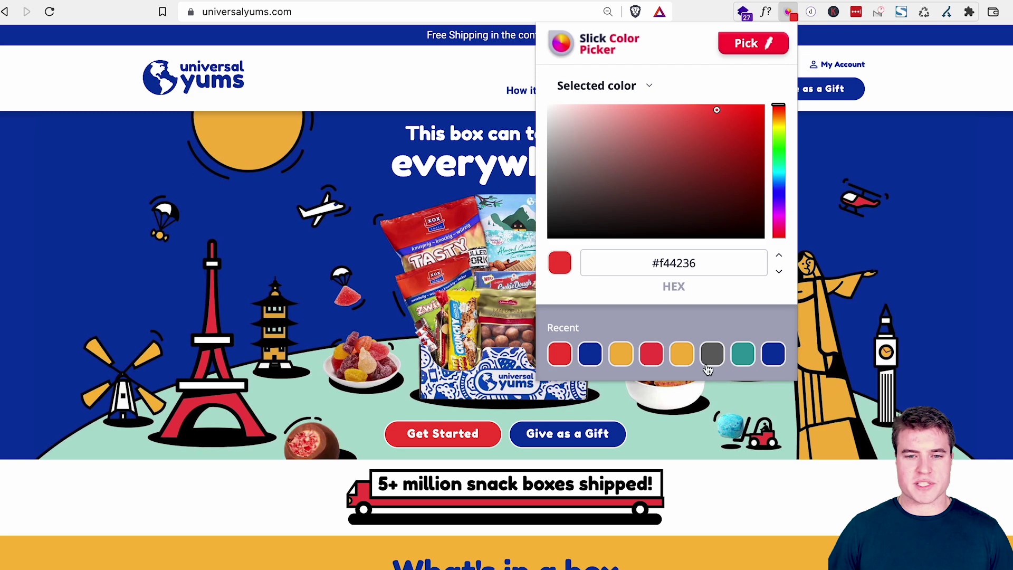
# Step: Sample the sun illustration's yellow (#f5b63f), then close the colour picker
pyautogui.click(747, 48)
pyautogui.click(246, 135)
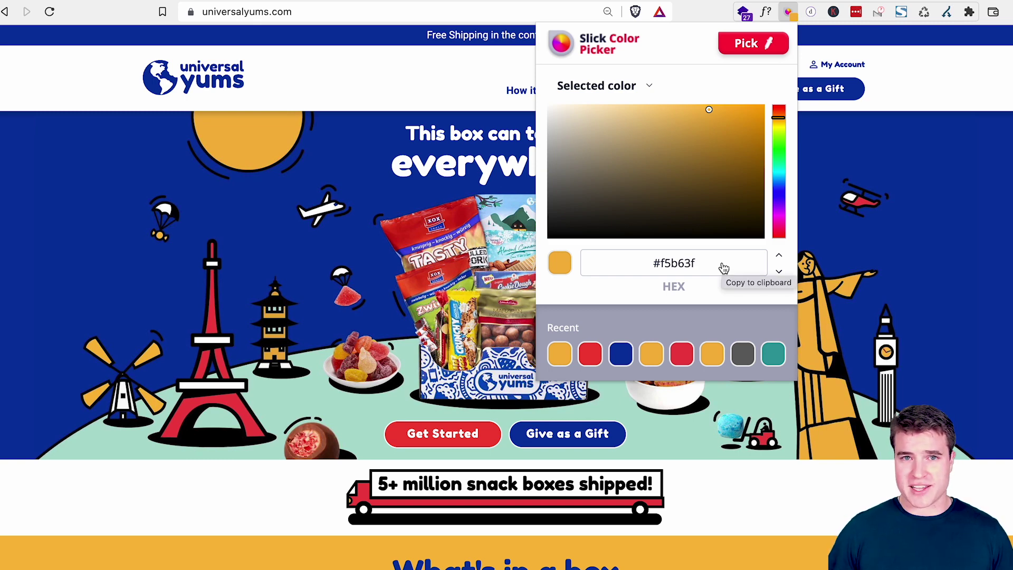
pyautogui.click(424, 222)
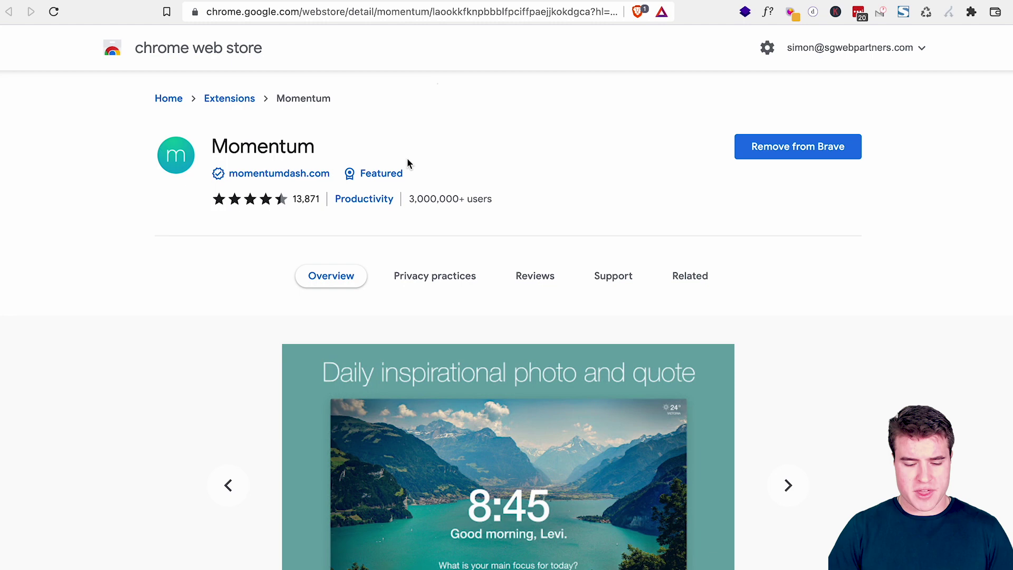
pyautogui.press('super+t')
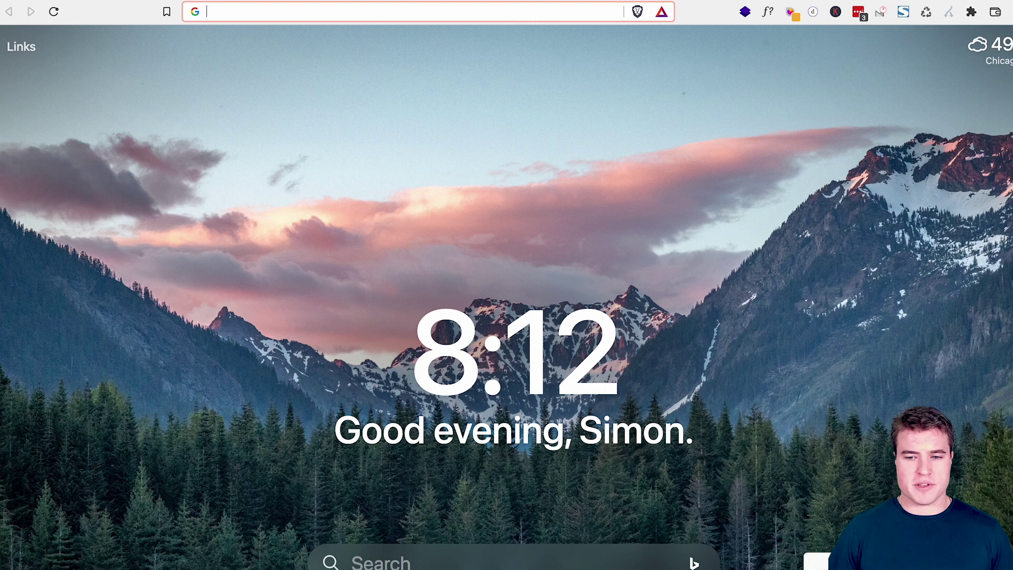
pyautogui.click(507, 487)
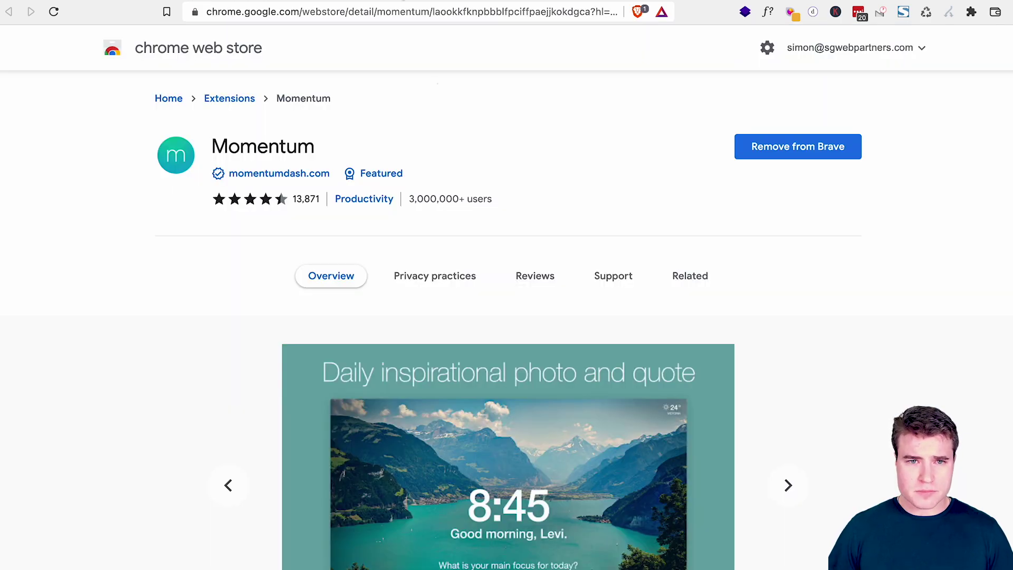
# Step: Capture the headline area with FireShot, then capture the entire Universal Yums page
pyautogui.click(465, 1)
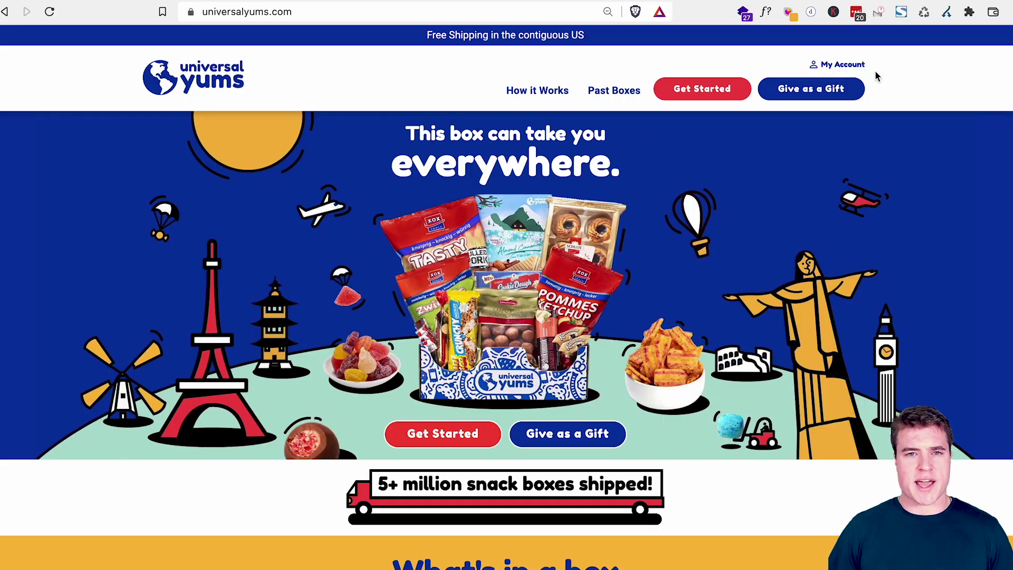
pyautogui.click(901, 12)
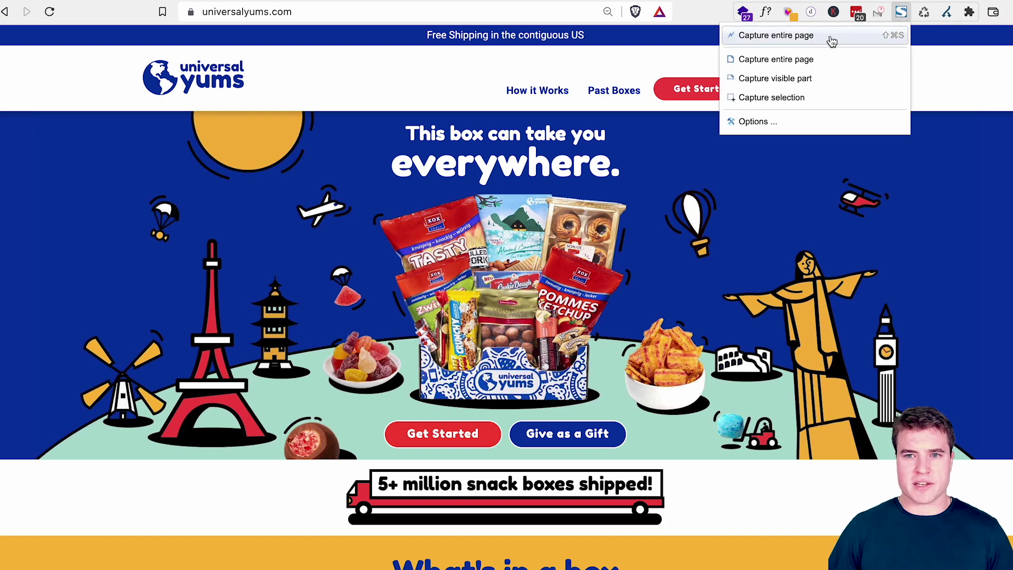
pyautogui.click(810, 97)
pyautogui.moveTo(350, 125); pyautogui.dragTo(638, 258)
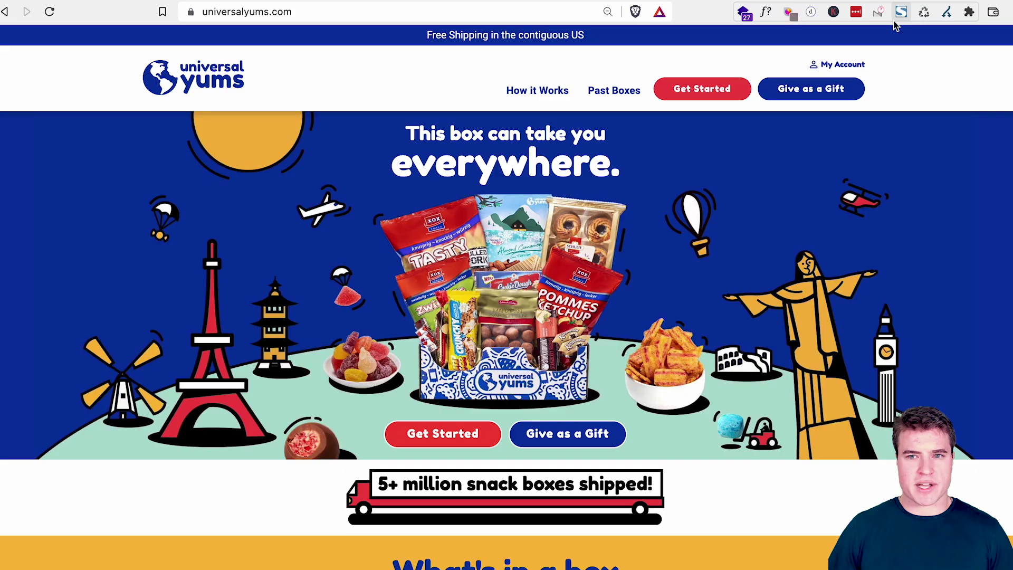
pyautogui.click(901, 13)
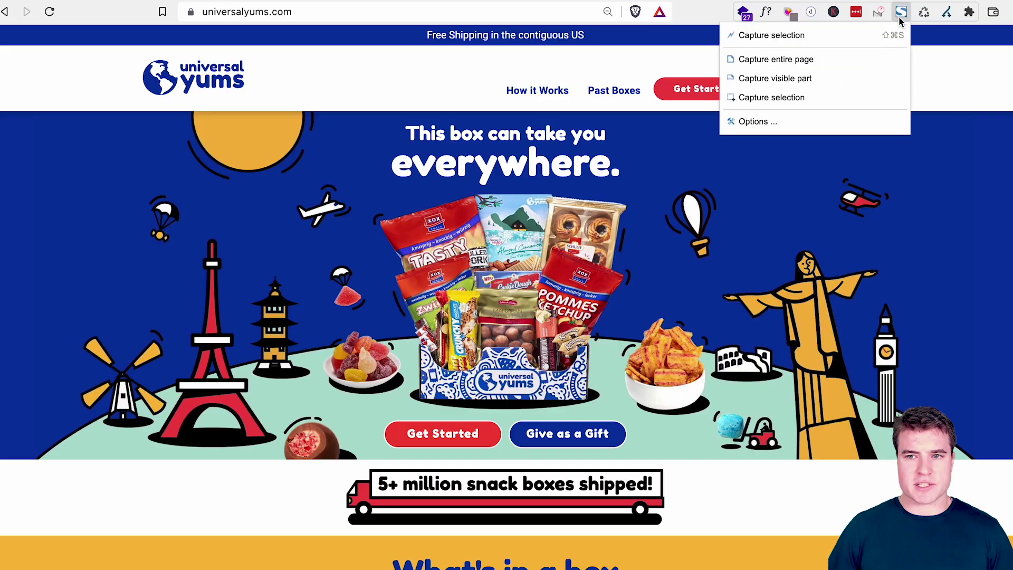
pyautogui.click(840, 61)
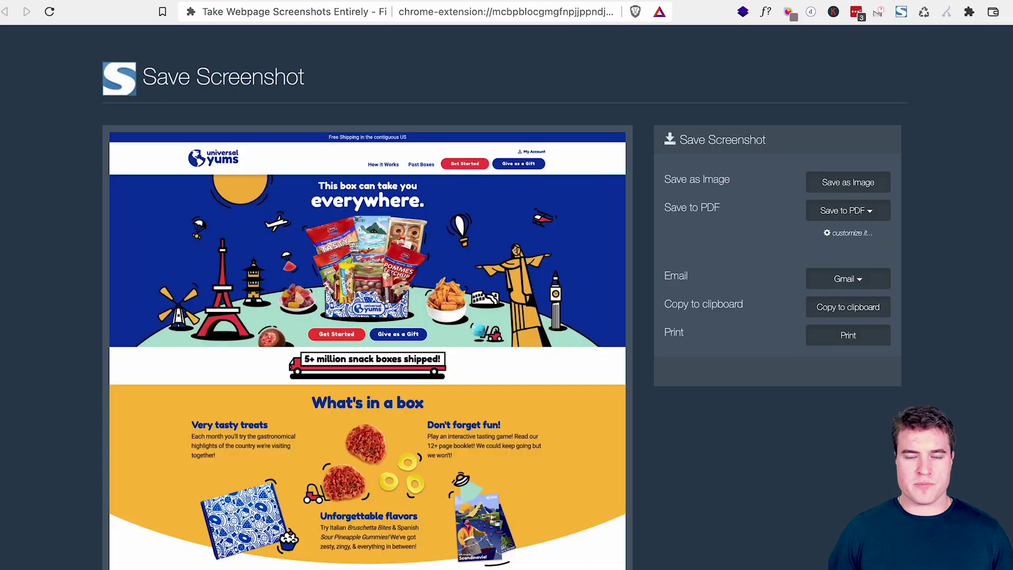
# Step: Save the full-page capture as a PDF in the FireShot folder, then return to the store tabs
pyautogui.click(862, 211)
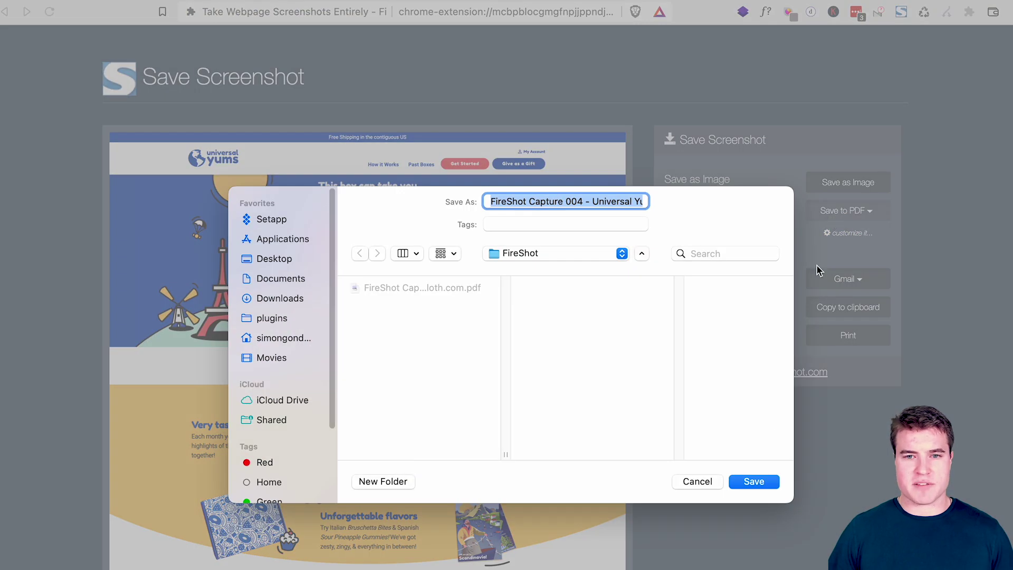
pyautogui.click(764, 481)
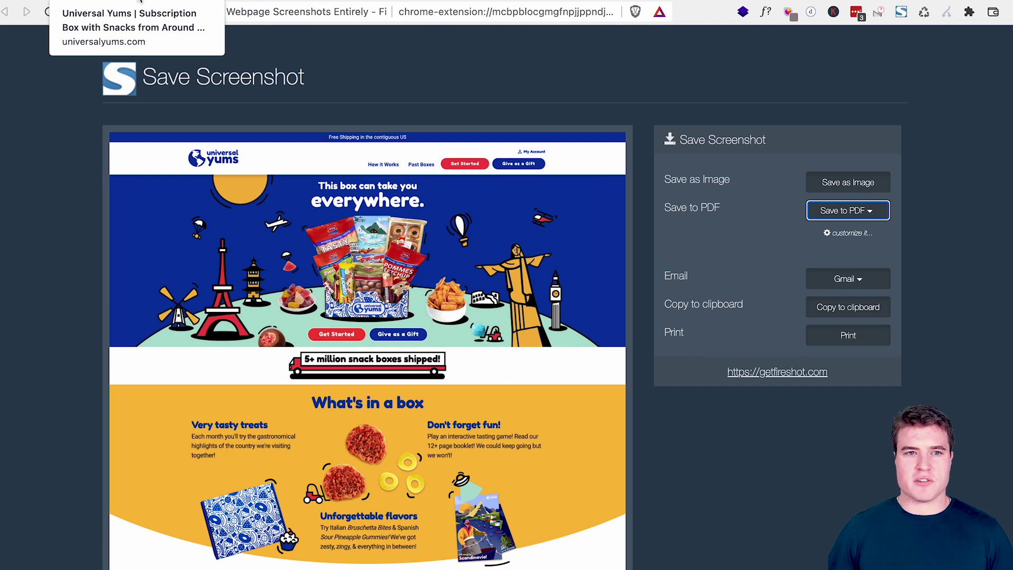
pyautogui.click(140, 1)
pyautogui.click(180, 5)
# Step: Search Google for 'woocommerce subscriptions' in a new tab
pyautogui.click(213, 3)
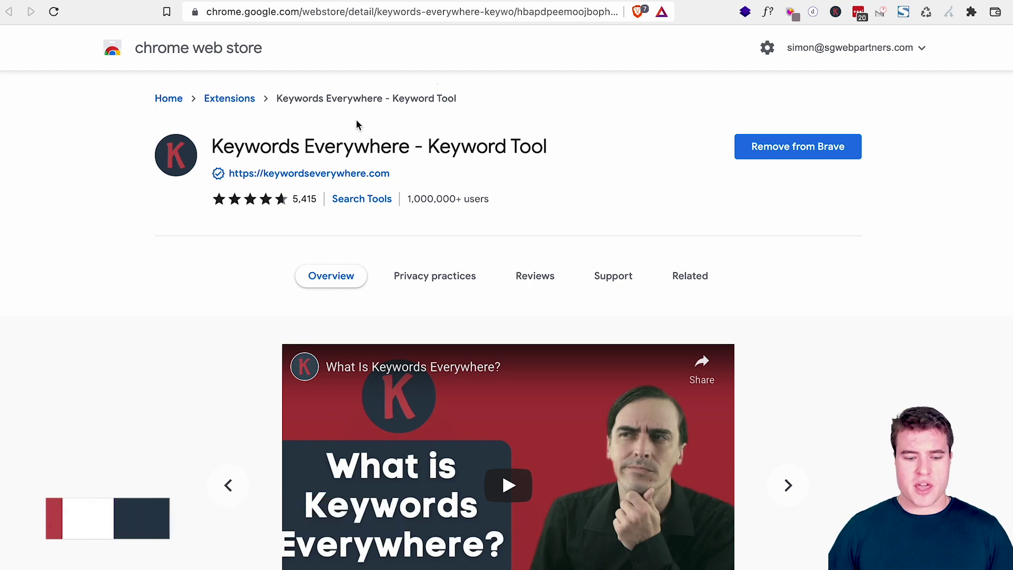
pyautogui.press('super+t')
pyautogui.write('woocommerce sub')
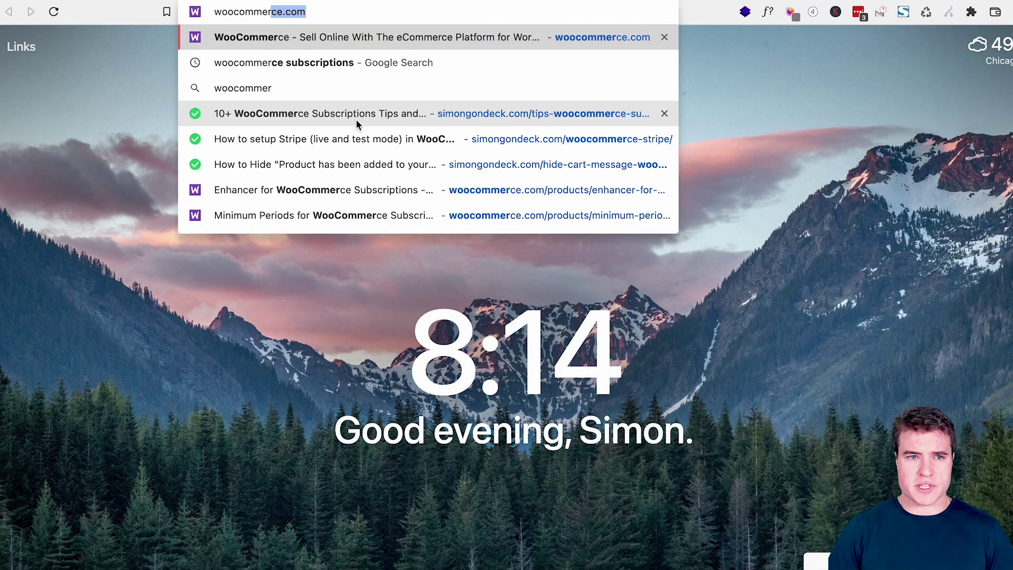
pyautogui.press('Return')
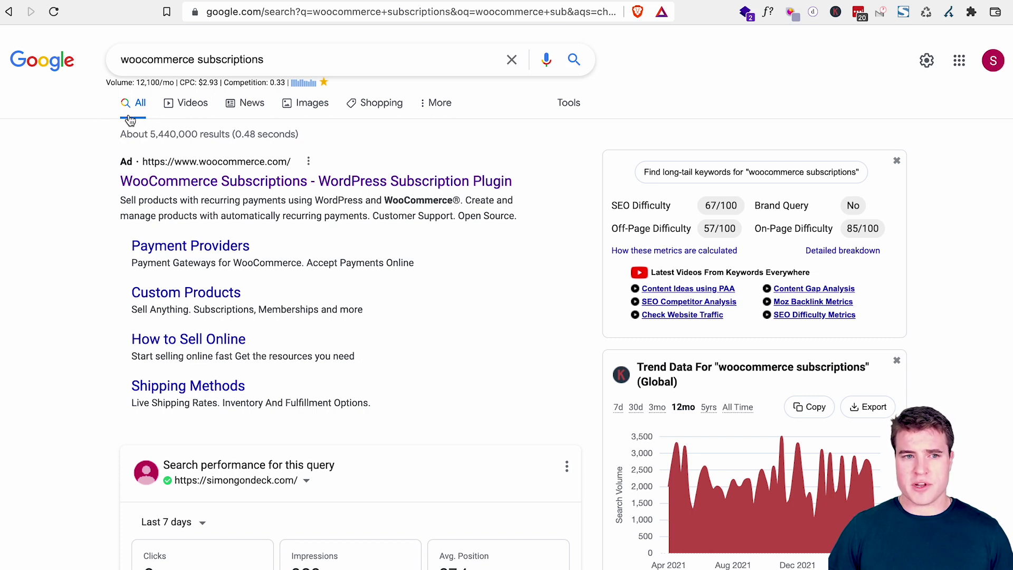
# Step: Review Keywords Everywhere's volume and difficulty data, switching the trend chart to 3 months then 5 years
pyautogui.scroll(-5, 654, 259)
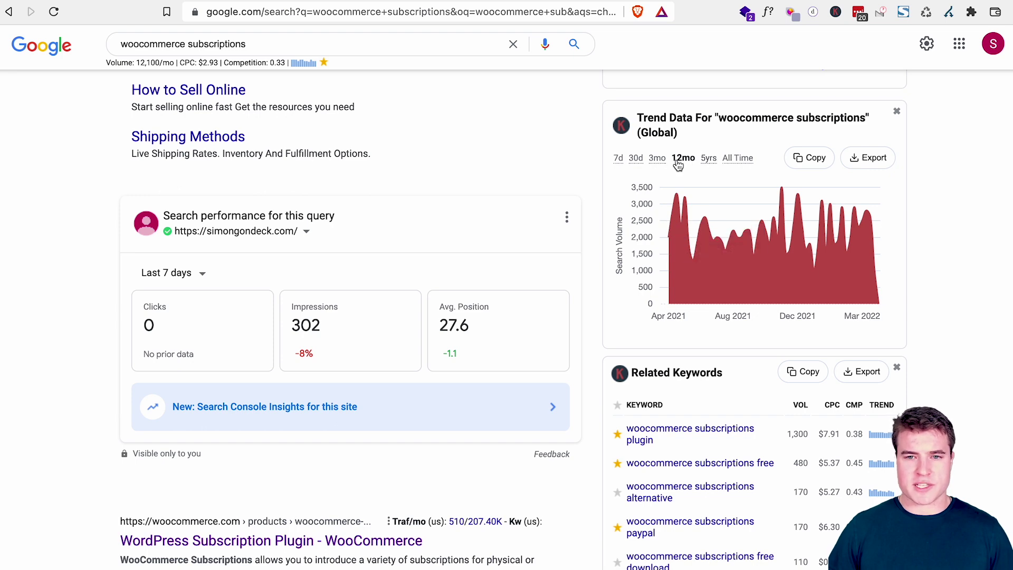
pyautogui.click(657, 159)
pyautogui.click(708, 159)
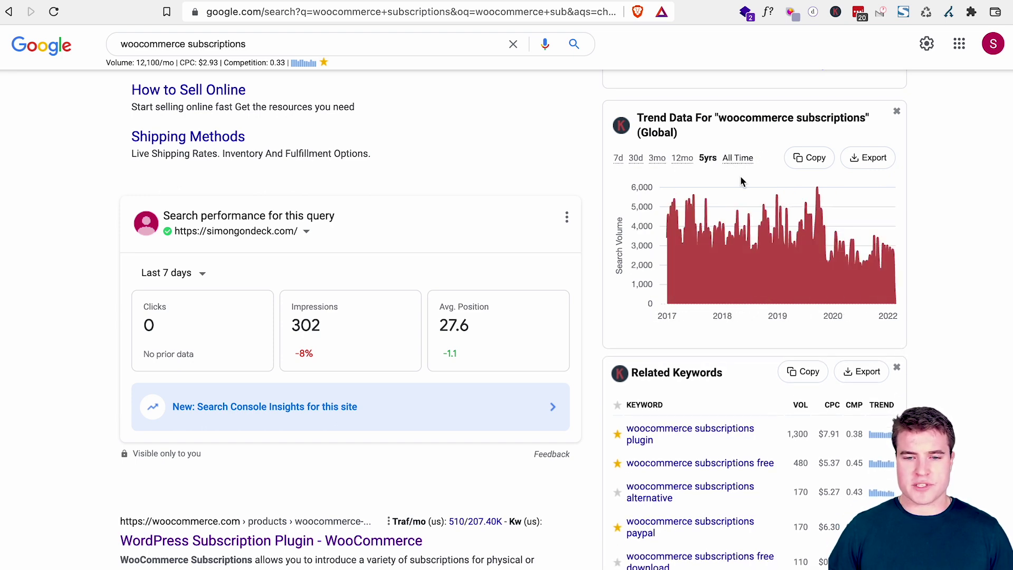
pyautogui.scroll(-1, 741, 182)
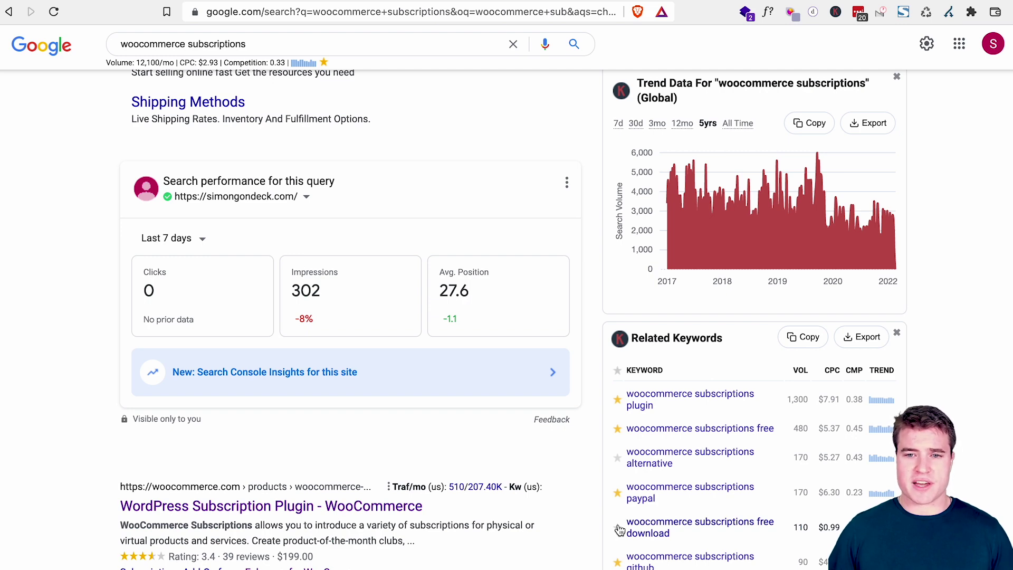
pyautogui.scroll(5, 620, 529)
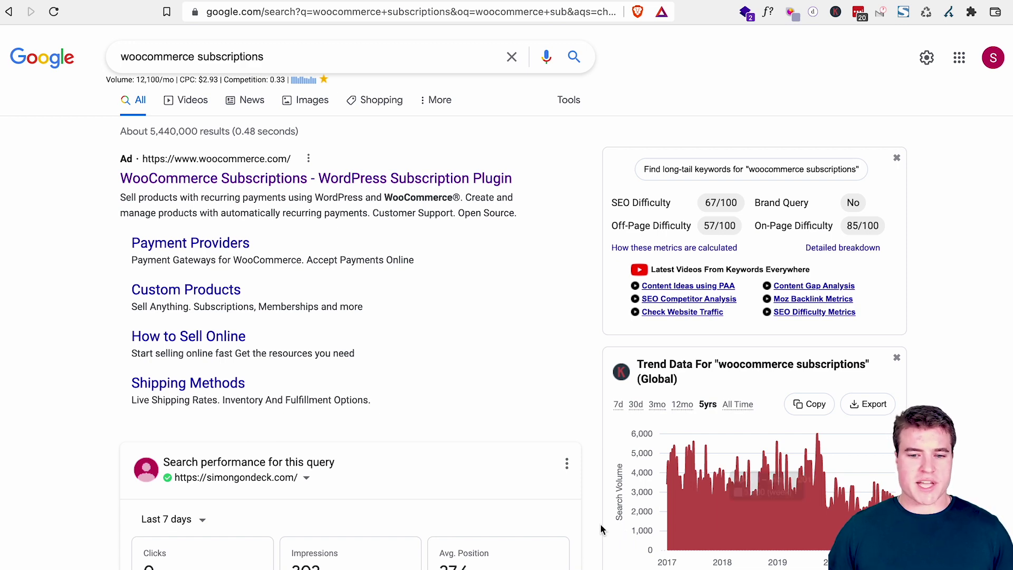
pyautogui.scroll(1, 600, 524)
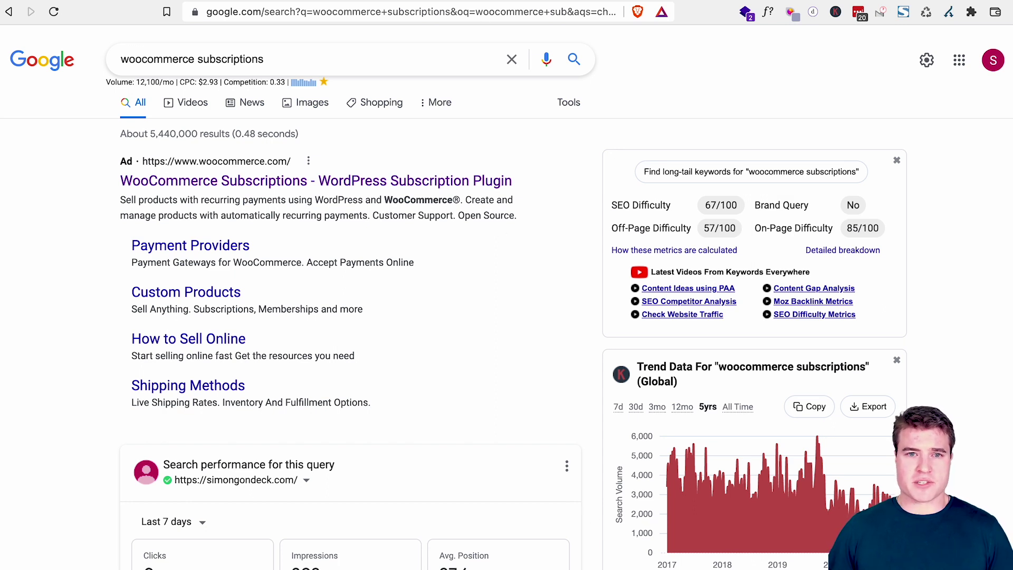
pyautogui.click(482, 2)
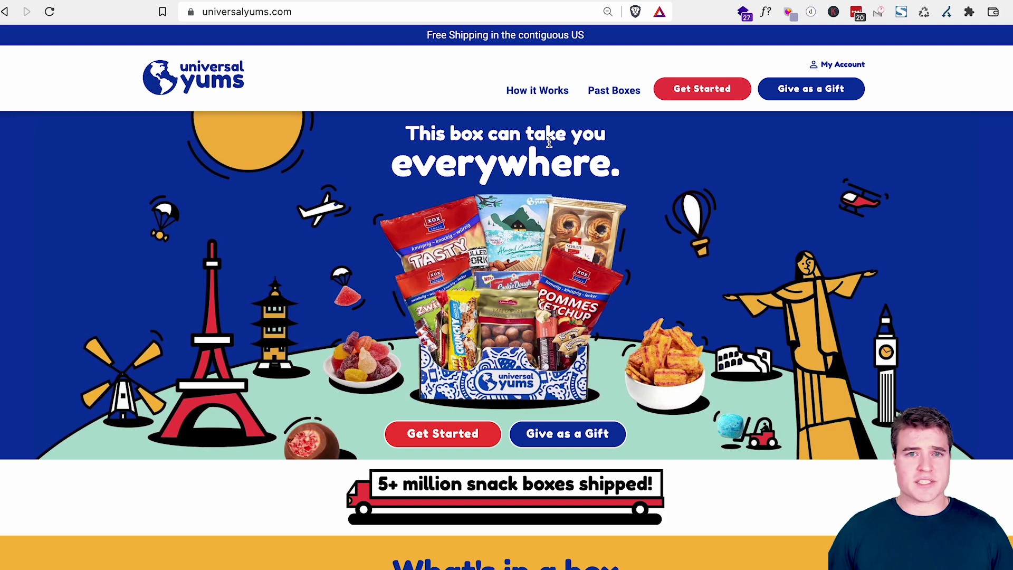
pyautogui.press('super+alt+i')
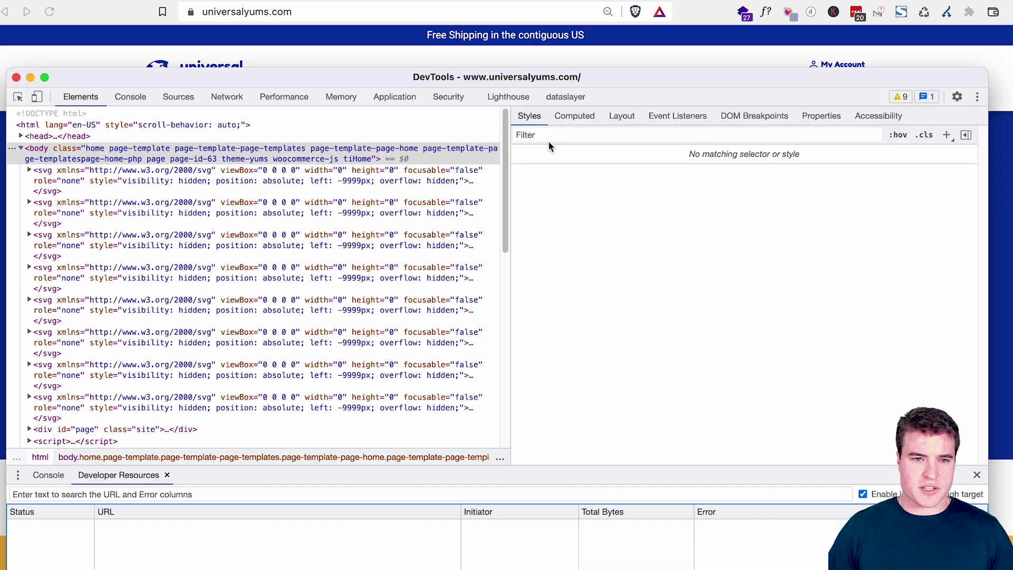
pyautogui.click(562, 95)
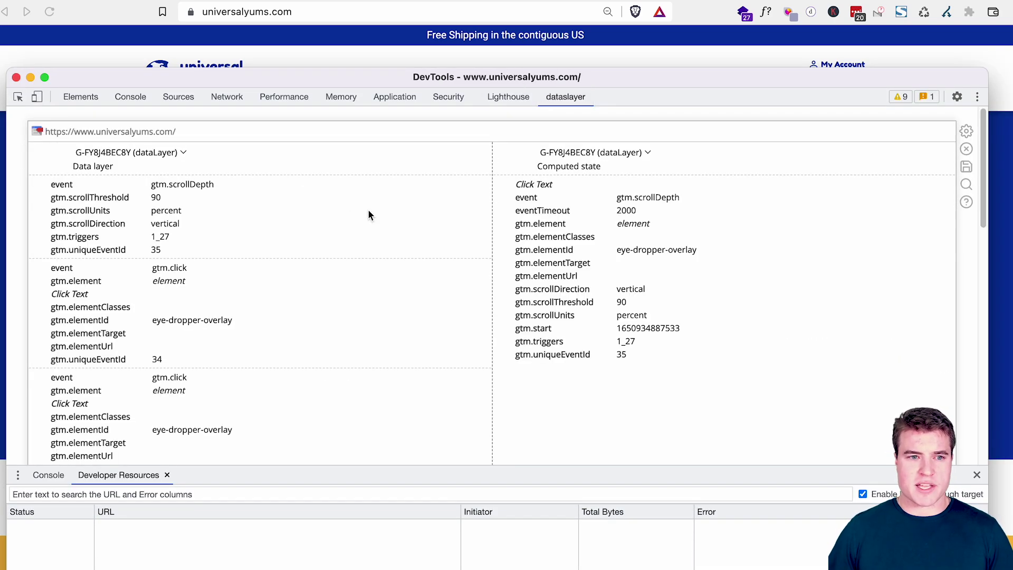
pyautogui.scroll(-5, 484, 220)
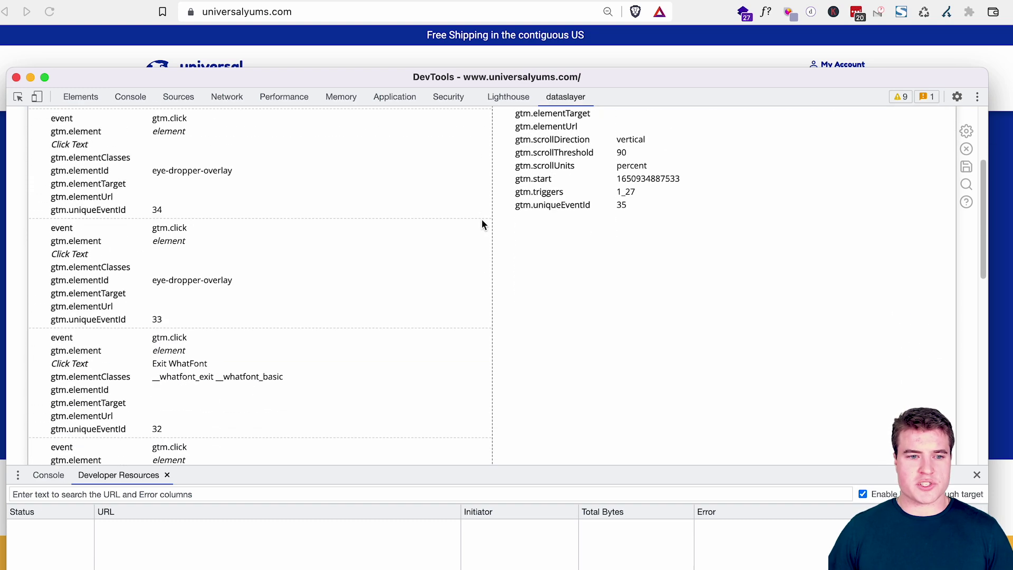
pyautogui.scroll(2, 481, 221)
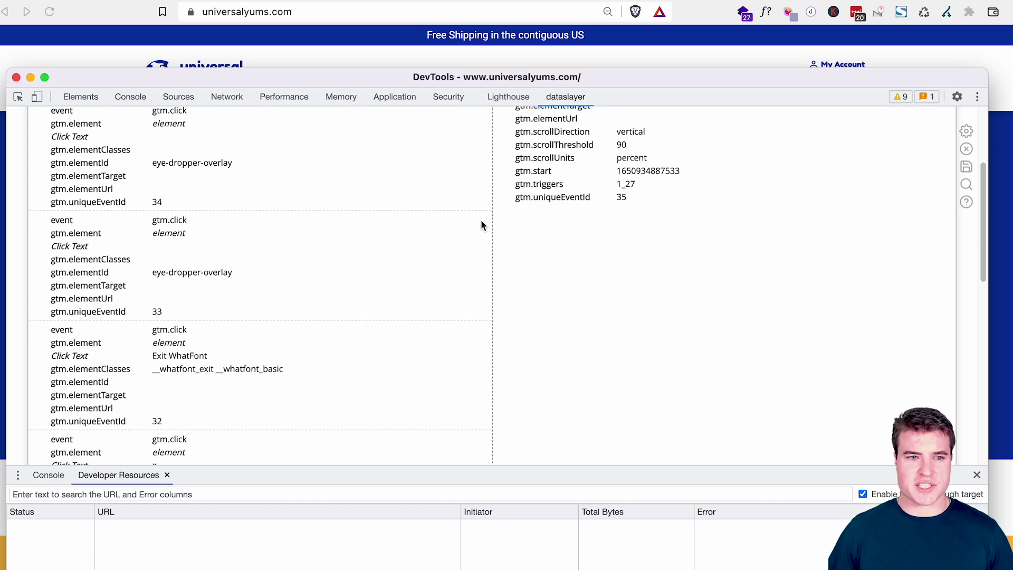
pyautogui.scroll(3, 482, 226)
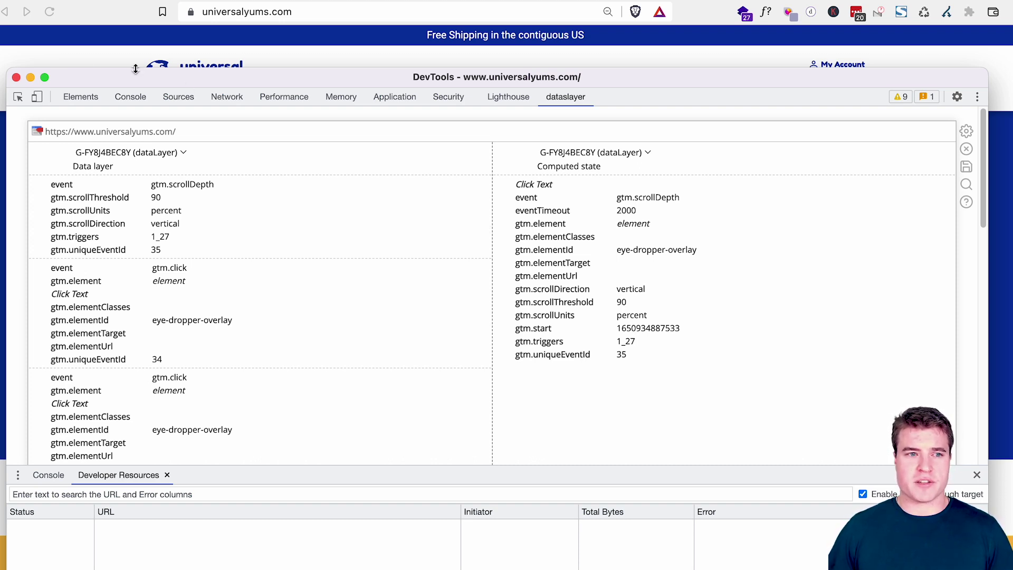
pyautogui.click(16, 77)
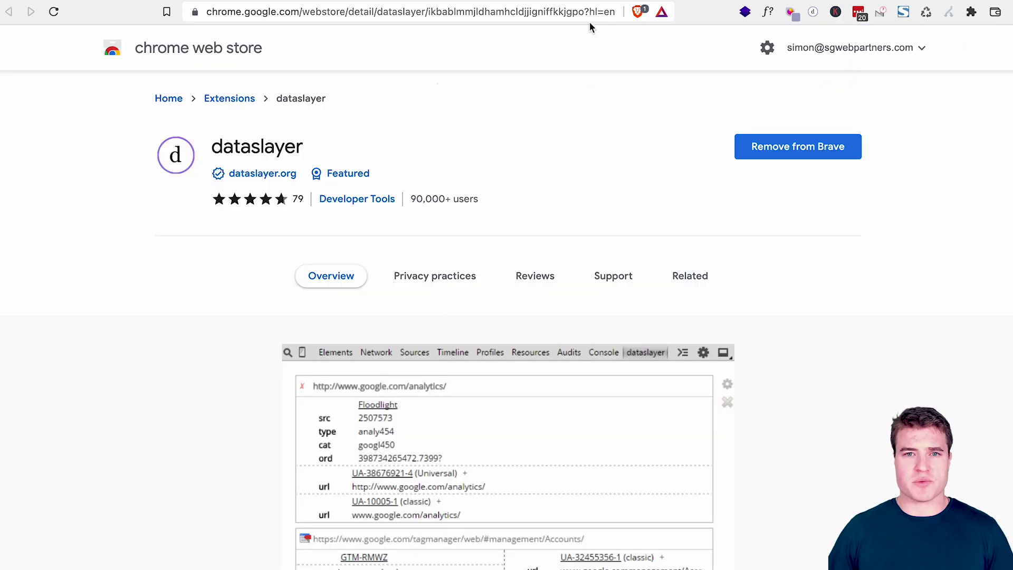
pyautogui.click(589, 1)
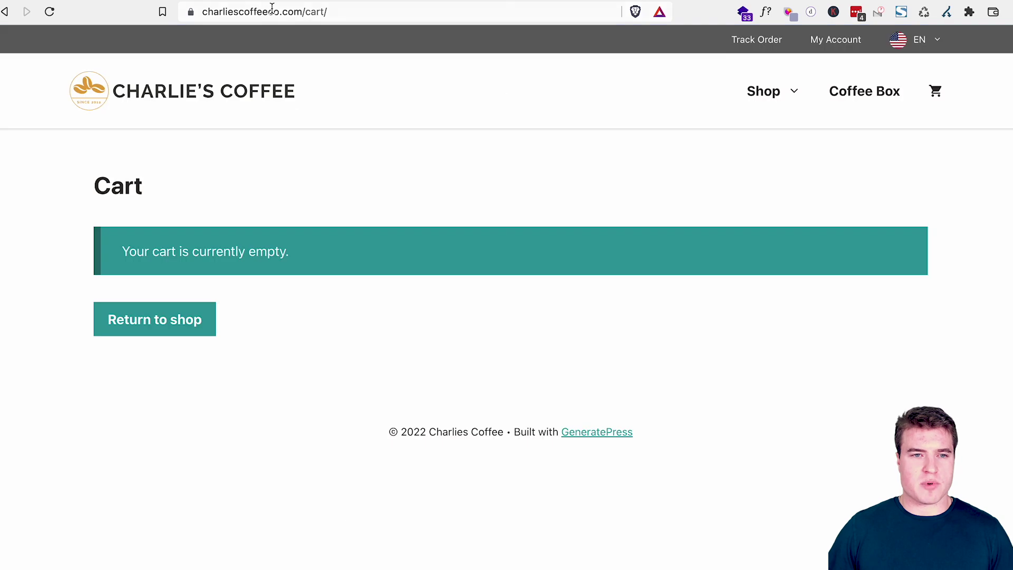
pyautogui.click(272, 8)
pyautogui.click(272, 8)
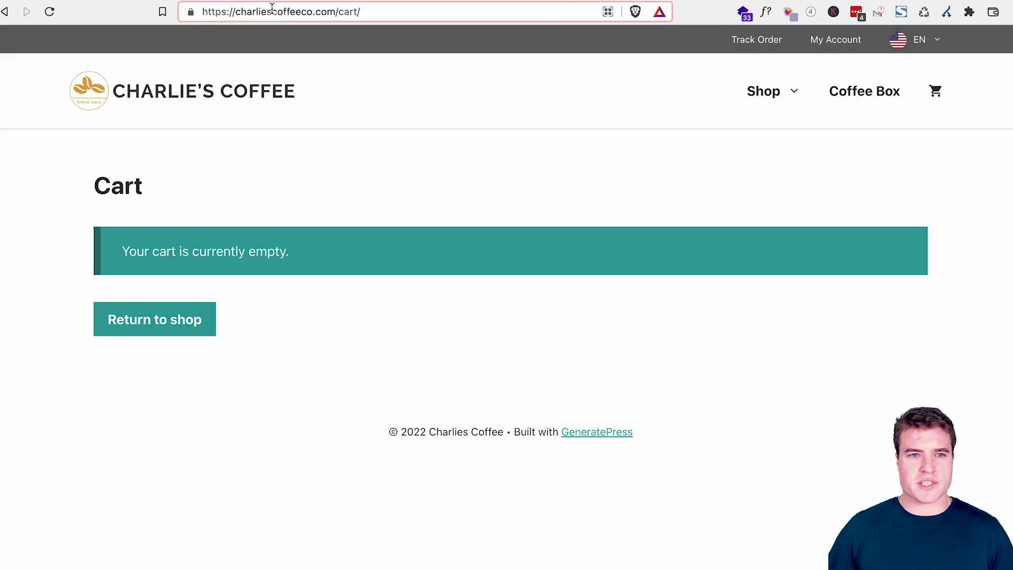
pyautogui.moveTo(362, 11); pyautogui.dragTo(198, 10)
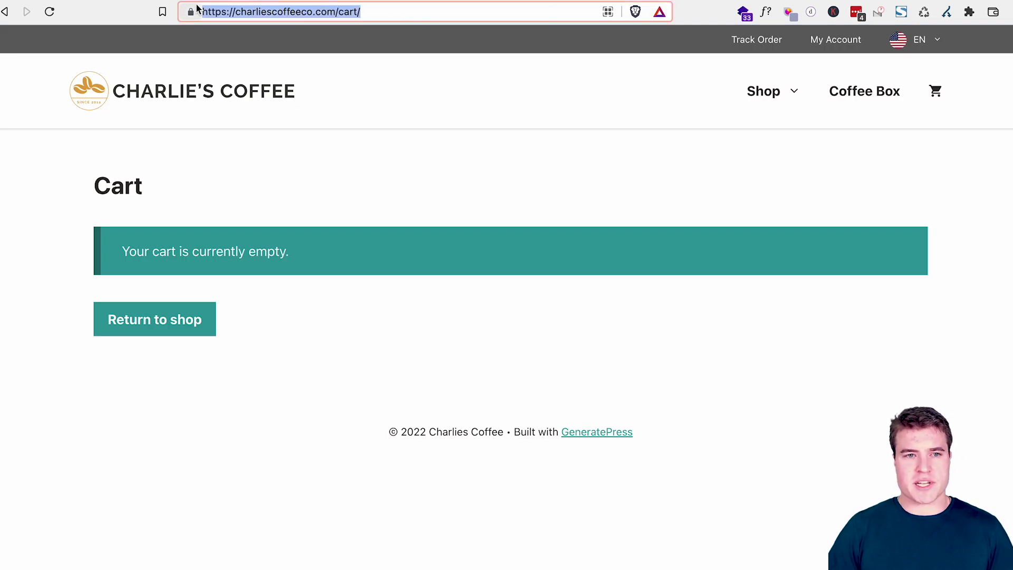
pyautogui.write('www.charli')
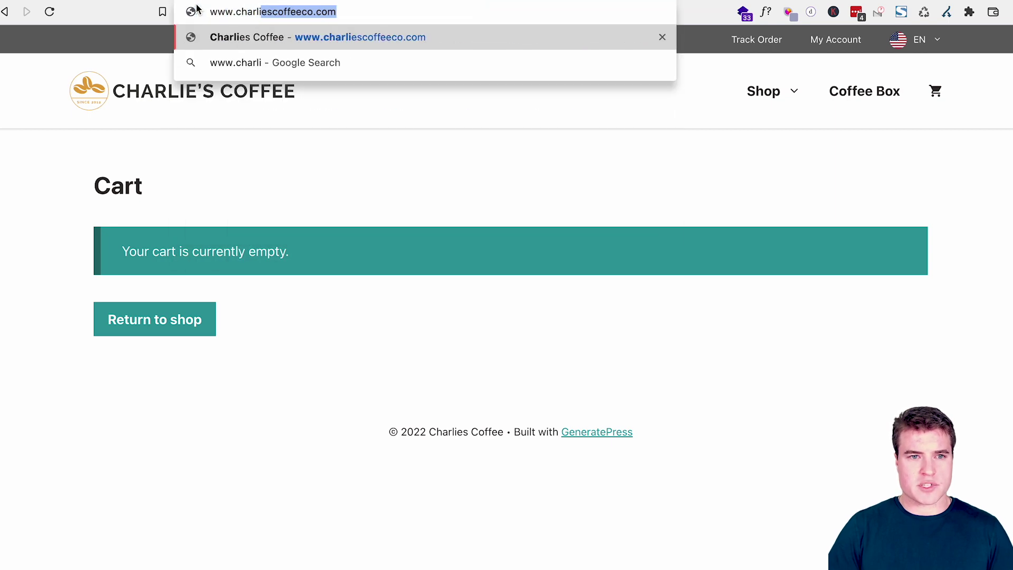
pyautogui.press('Return')
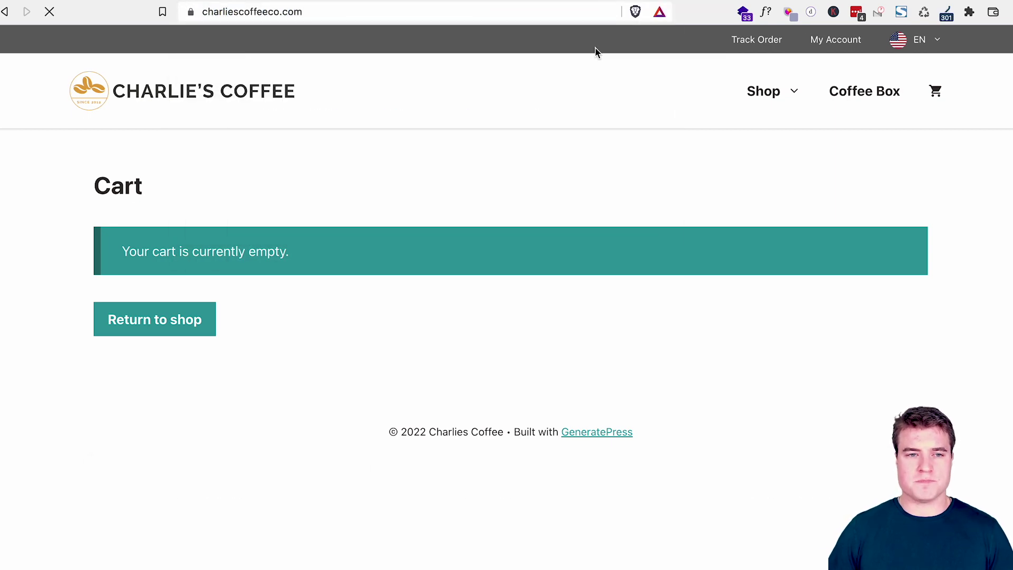
pyautogui.click(946, 12)
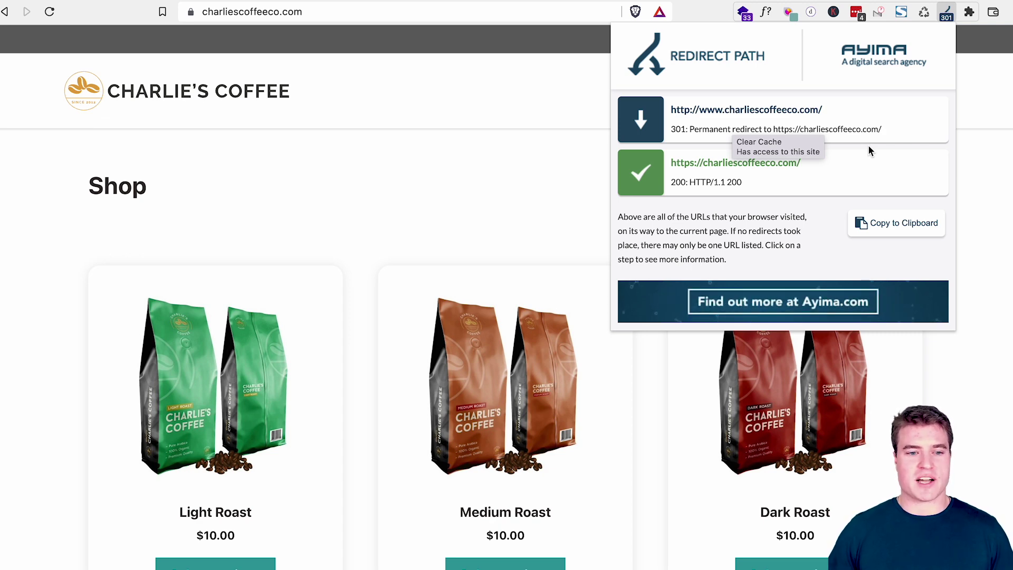
pyautogui.click(543, 109)
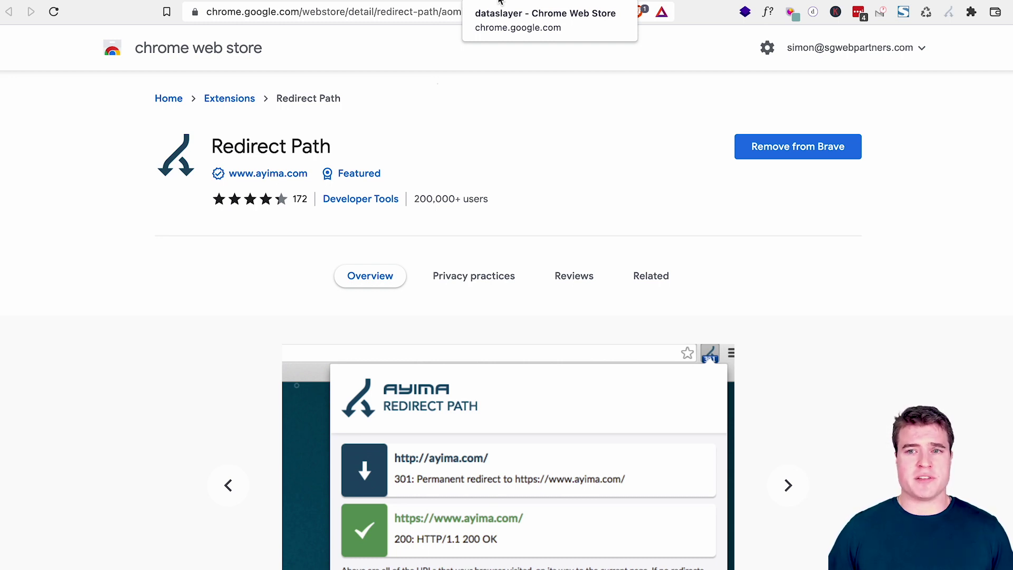
# Step: Pin TubeBuddy to the toolbar from the extensions menu
pyautogui.click(973, 13)
pyautogui.scroll(-2, 892, 235)
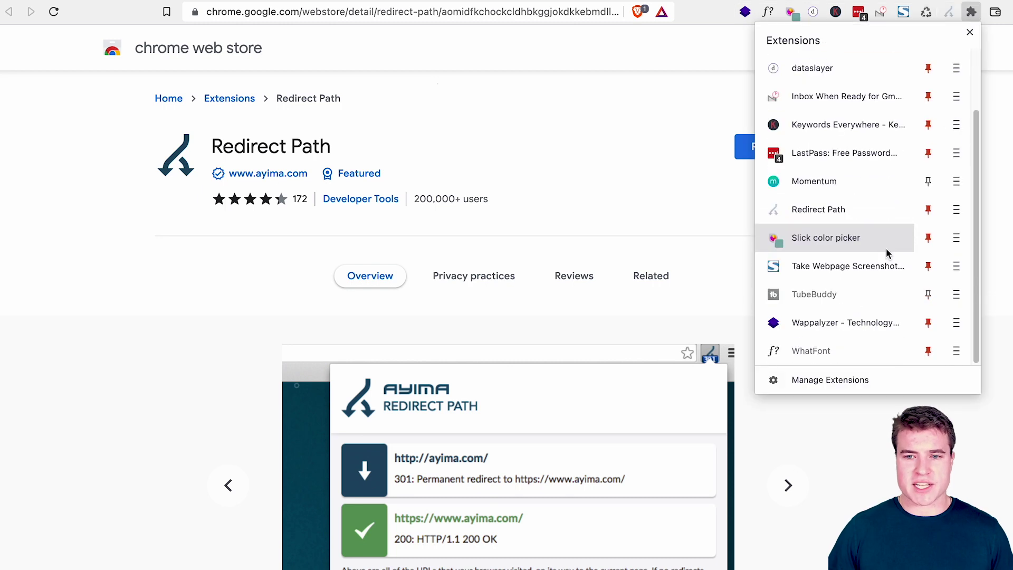
pyautogui.click(929, 297)
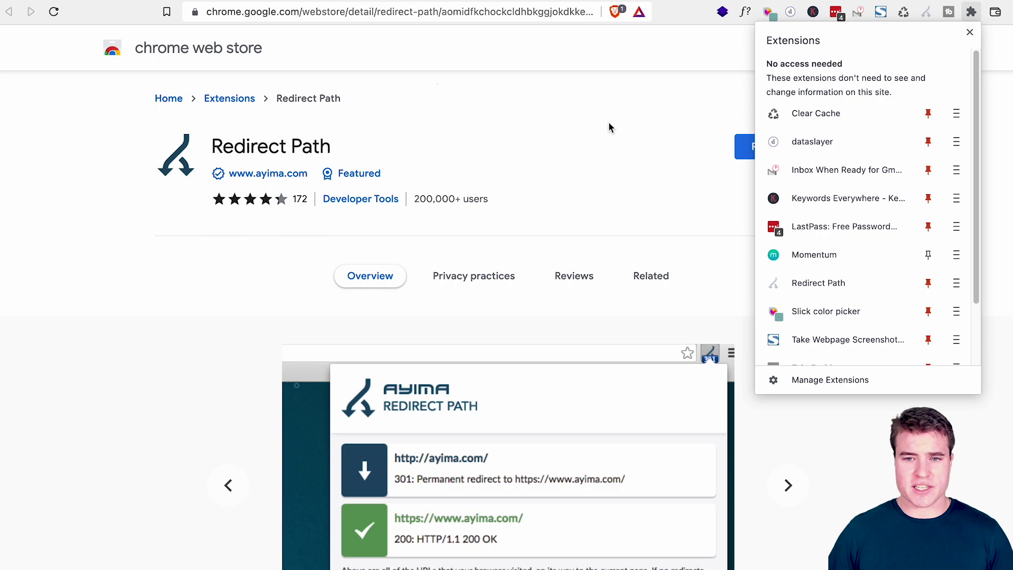
# Step: Try Wappalyzer in a private window, close it, and open the Manage Extensions page
pyautogui.press('super+shift+n')
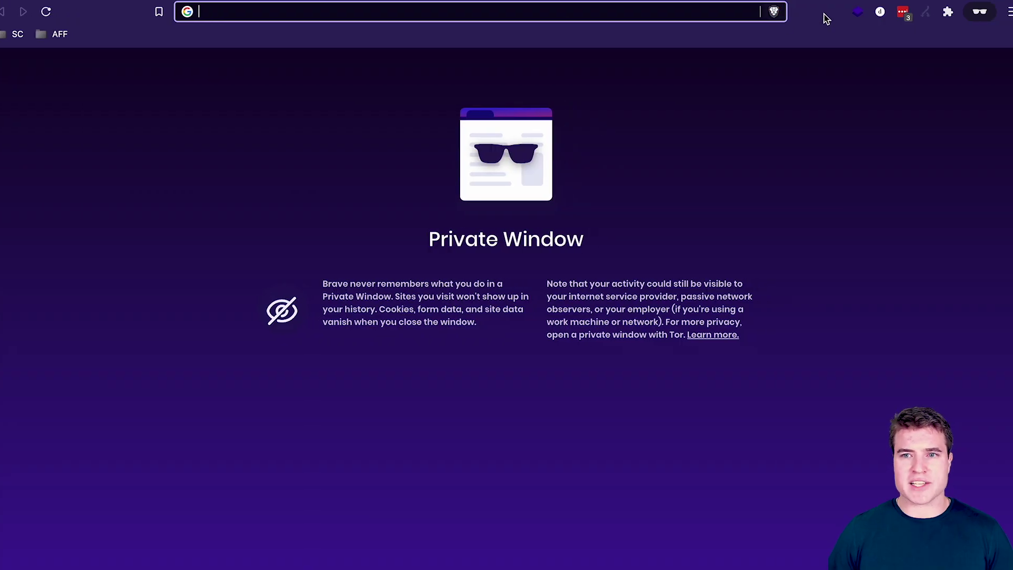
pyautogui.click(860, 14)
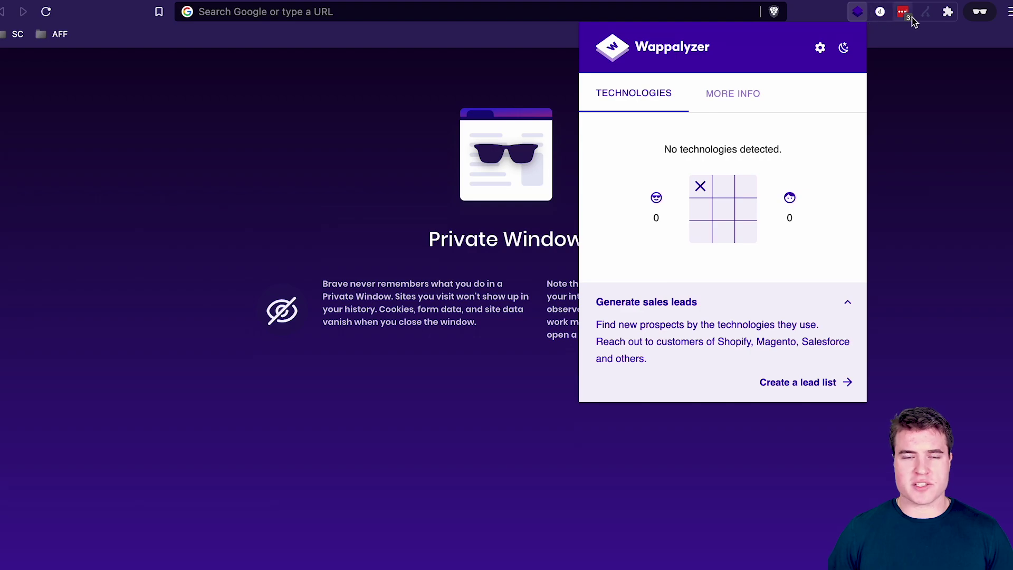
pyautogui.press('super+w')
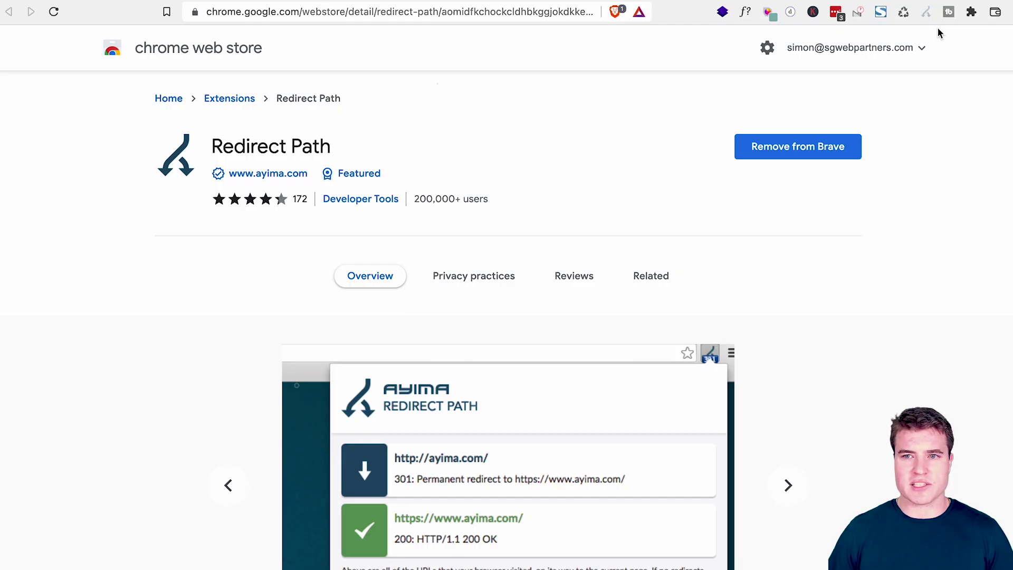
pyautogui.click(971, 11)
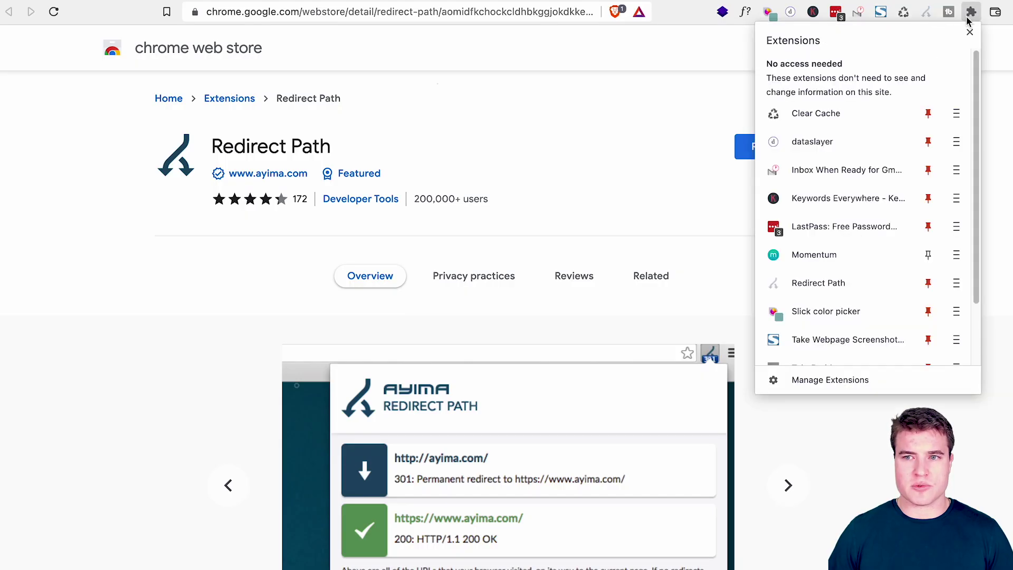
pyautogui.click(839, 380)
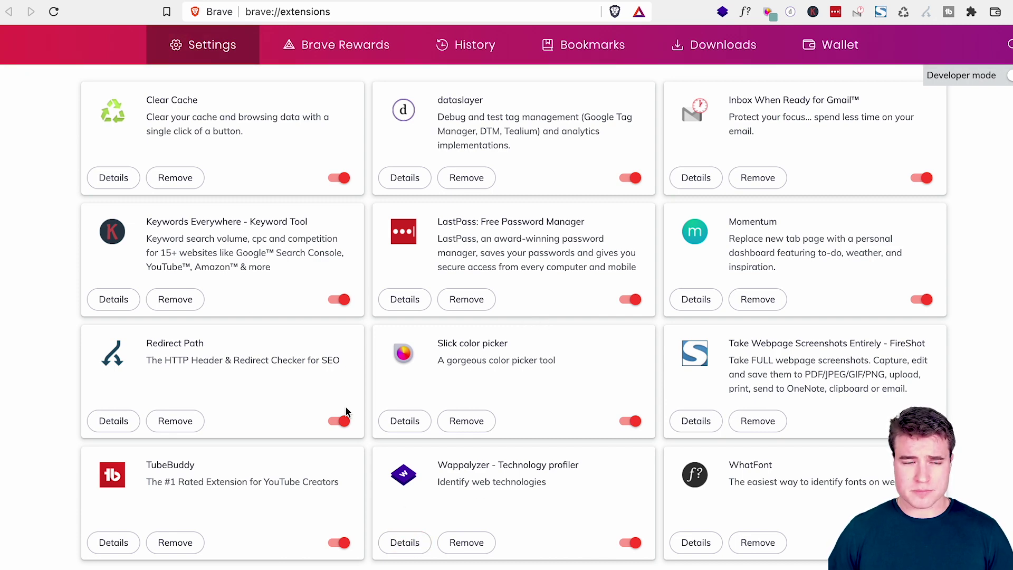
# Step: Switch on Allow in Private on the Clear Cache extension's details page
pyautogui.click(114, 178)
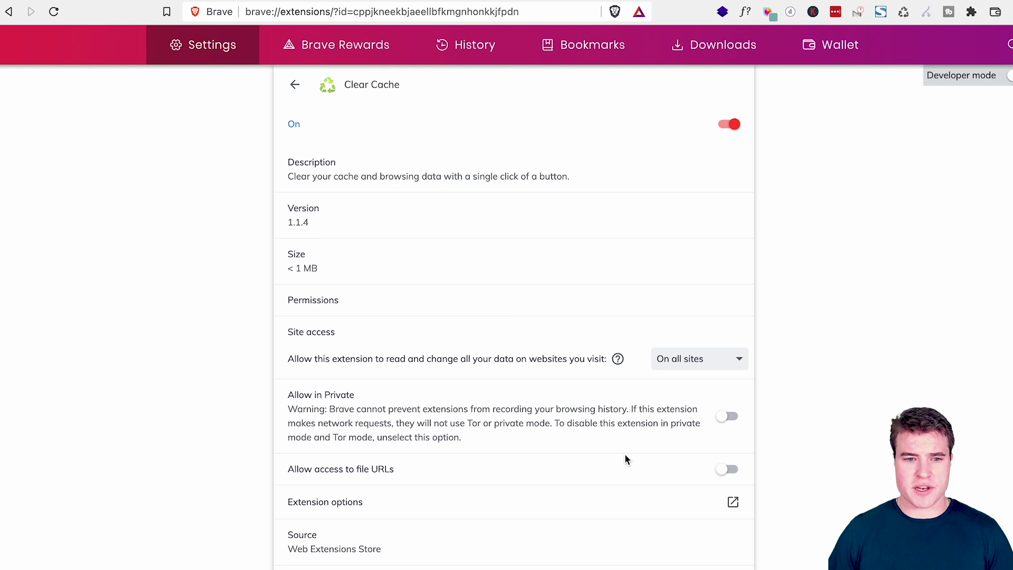
pyautogui.click(731, 417)
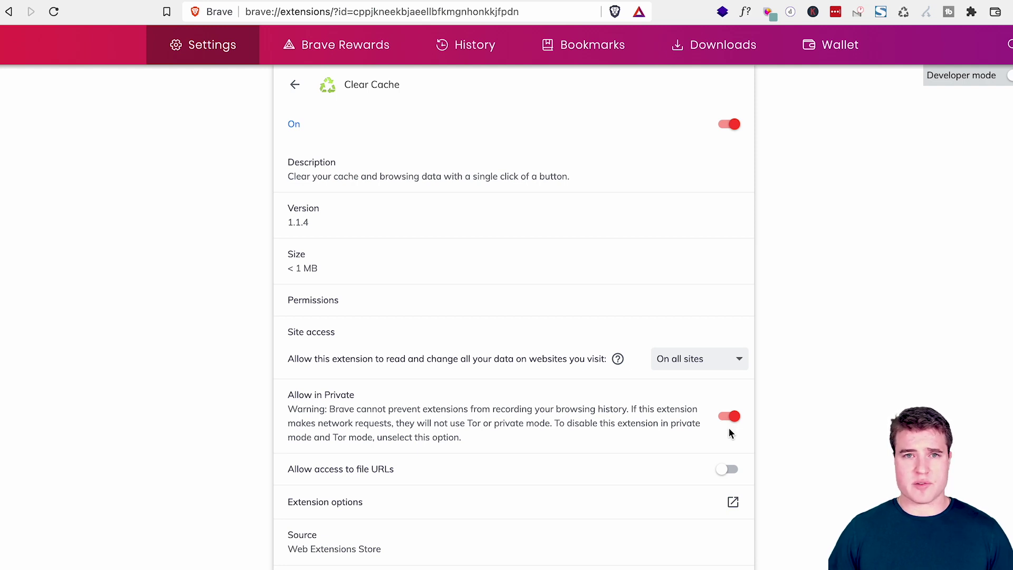
# Step: Load charliescoffeeco.com in a new private window and view its technologies with Wappalyzer
pyautogui.press('super+shift+n')
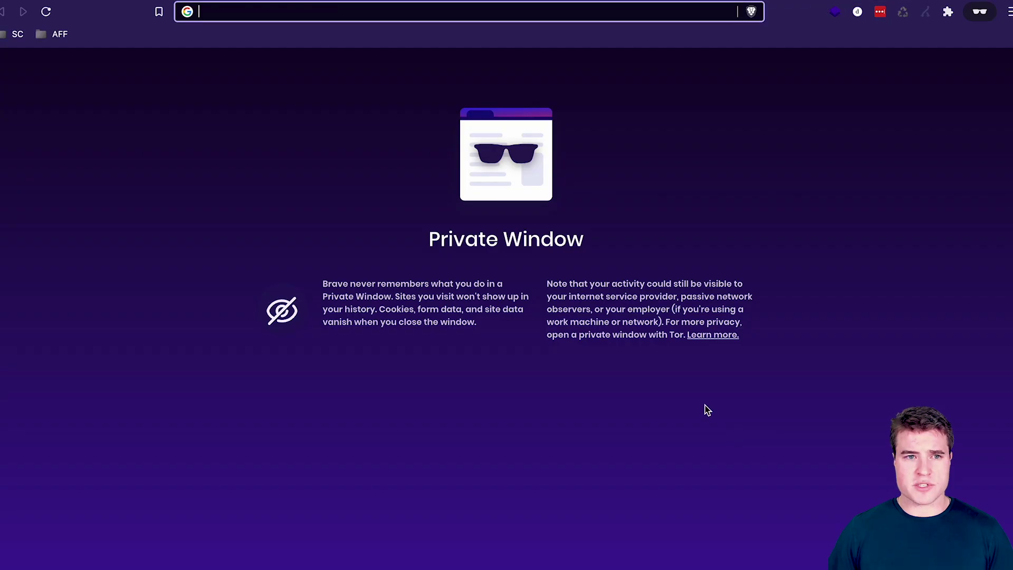
pyautogui.write('char')
pyautogui.press('Return')
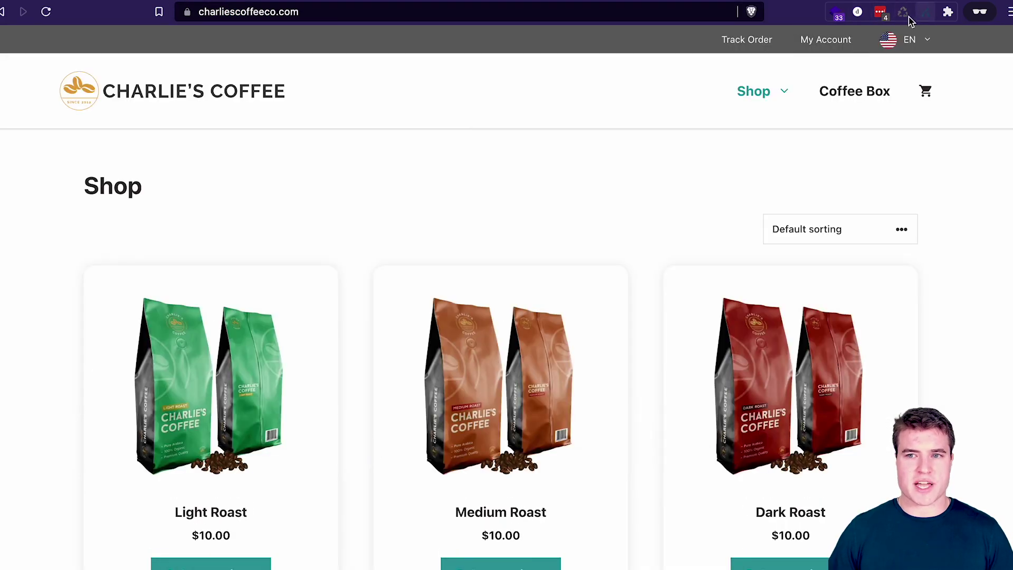
pyautogui.click(836, 11)
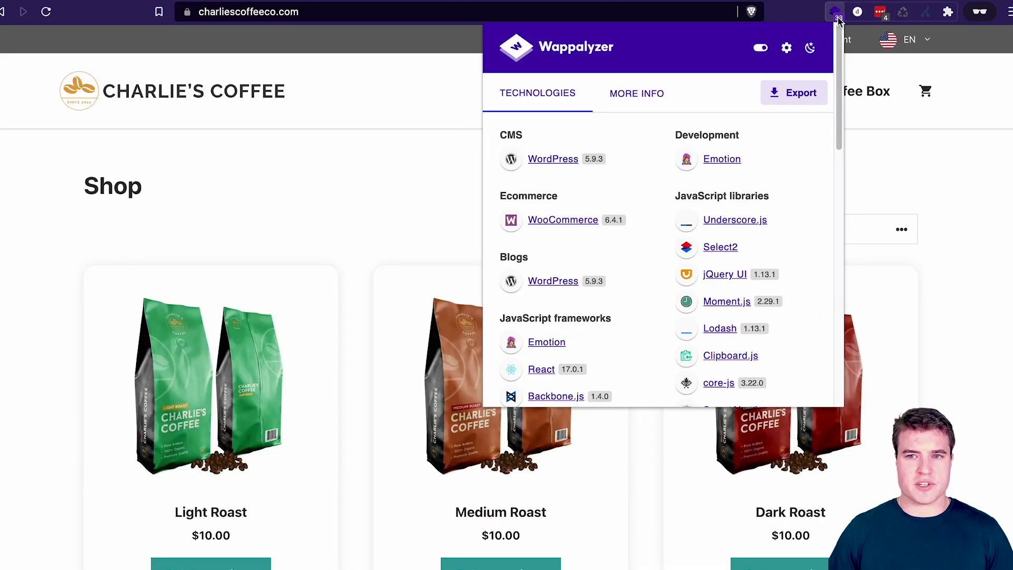
pyautogui.click(421, 236)
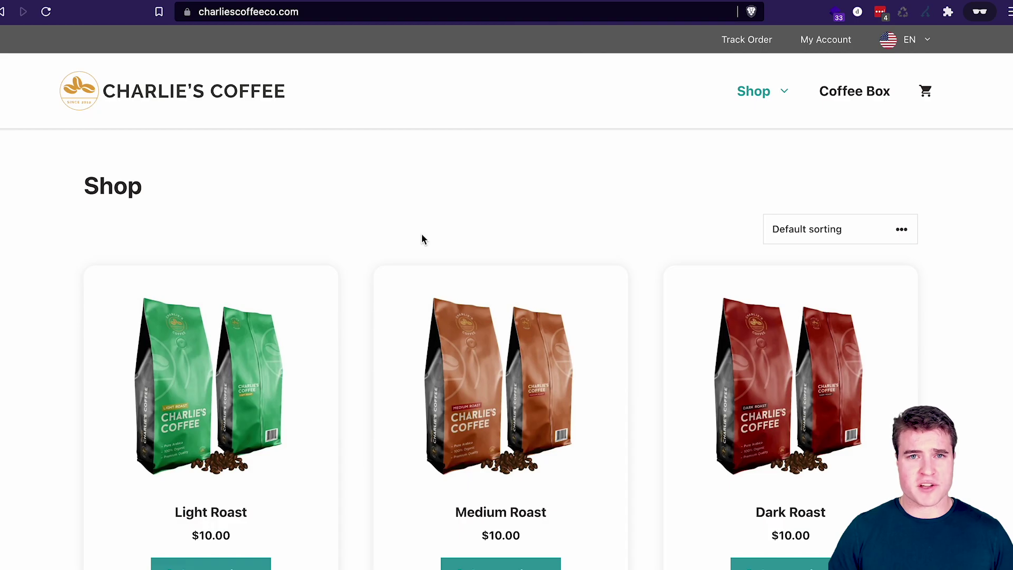